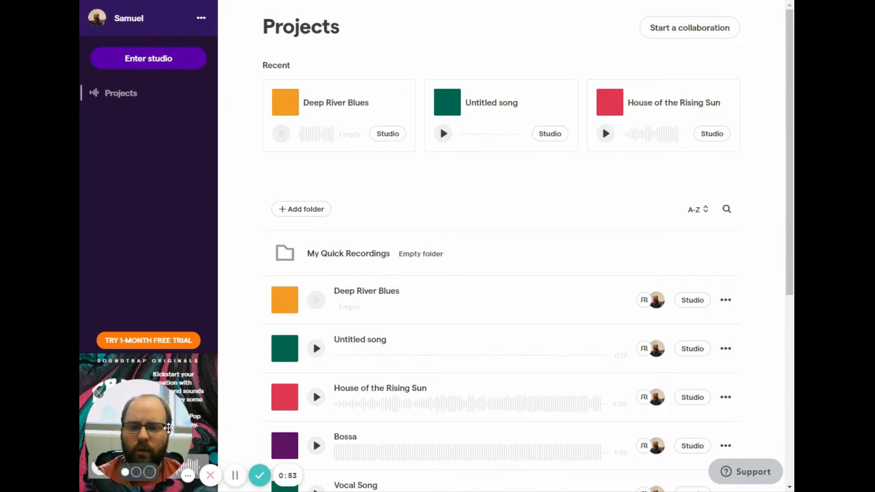
- View the options for inviting people to the Deep River Blues project, leaving it without sending an invitation
drag(171, 429, 168, 367)
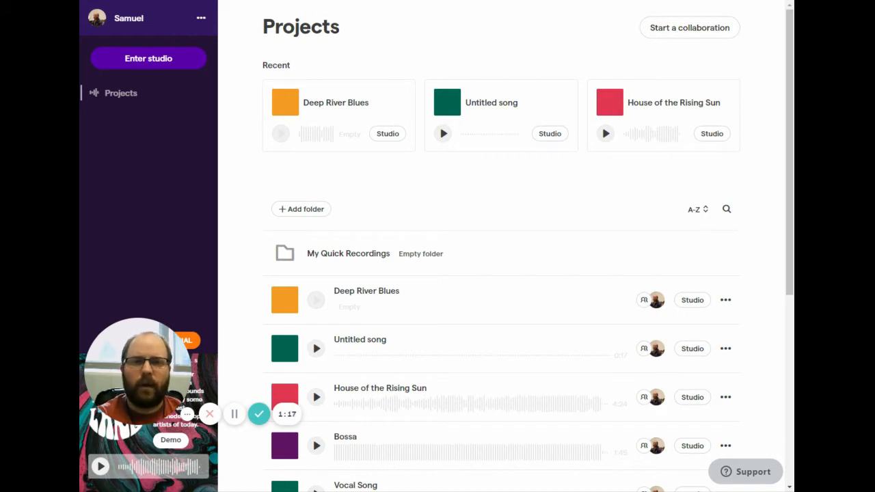
click(643, 304)
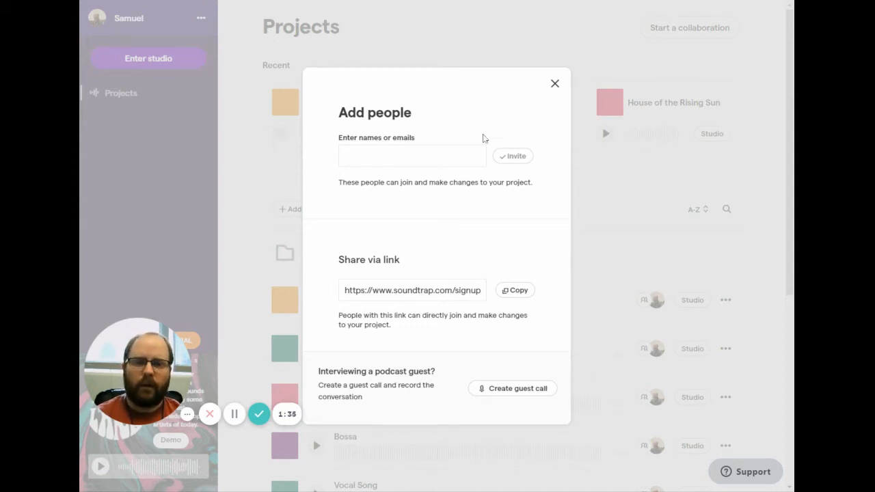
click(555, 83)
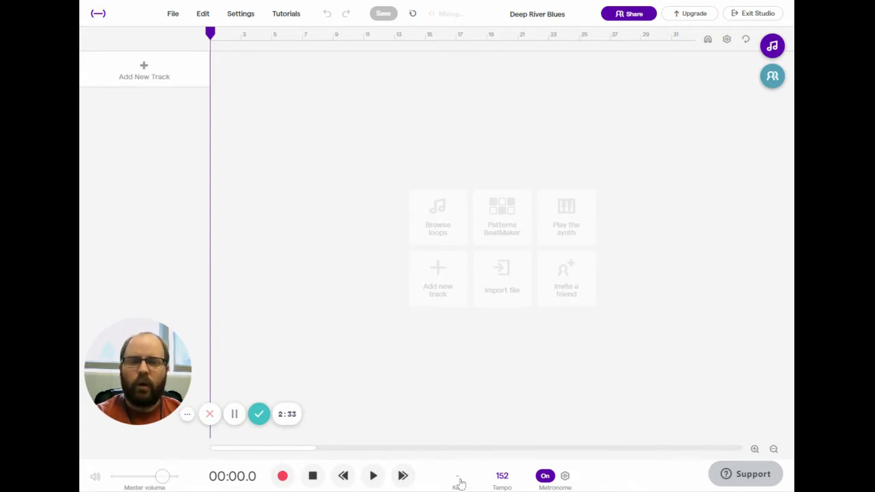
- Set the project tempo to 153 BPM and review the metronome's sound, volume and count-in options
click(502, 477)
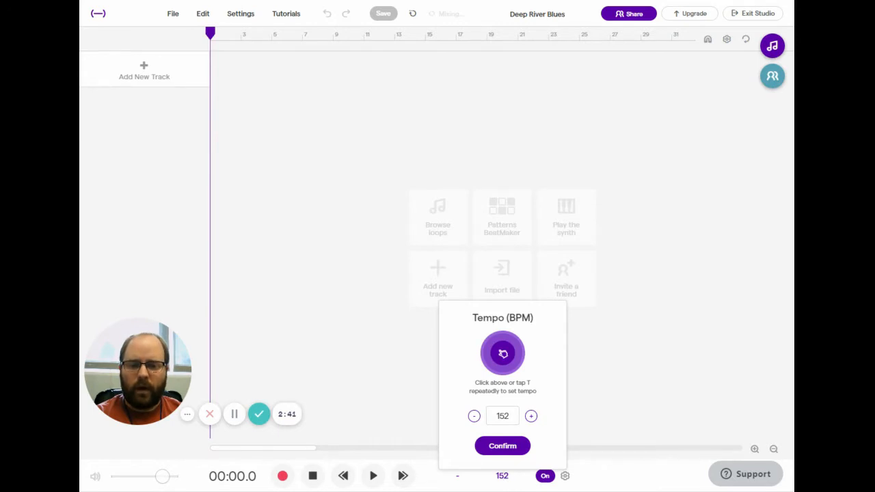
click(531, 416)
click(532, 417)
click(532, 416)
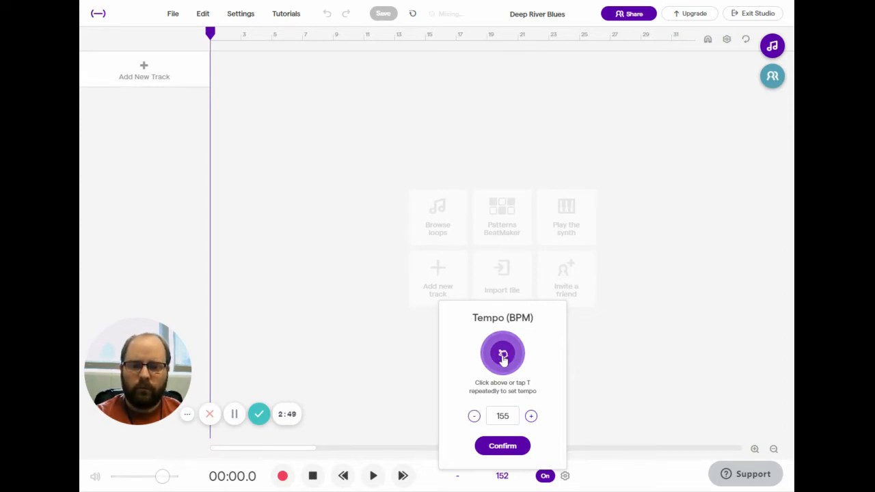
click(503, 355)
click(503, 356)
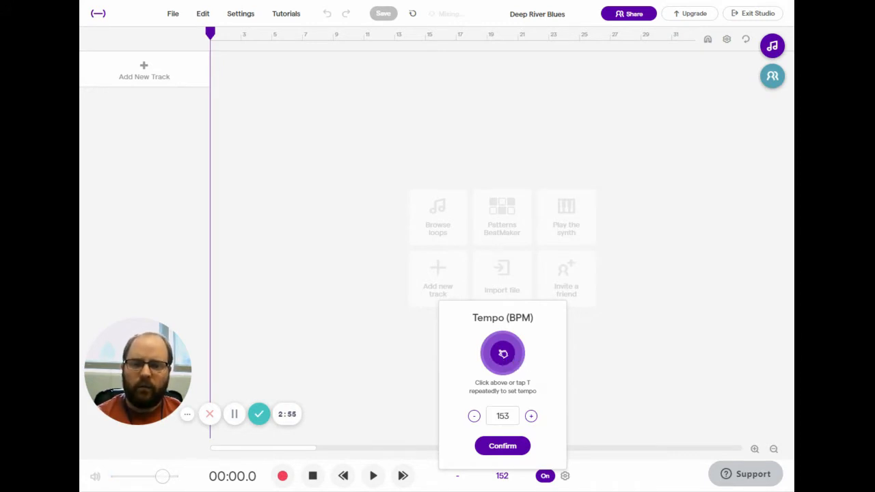
click(504, 449)
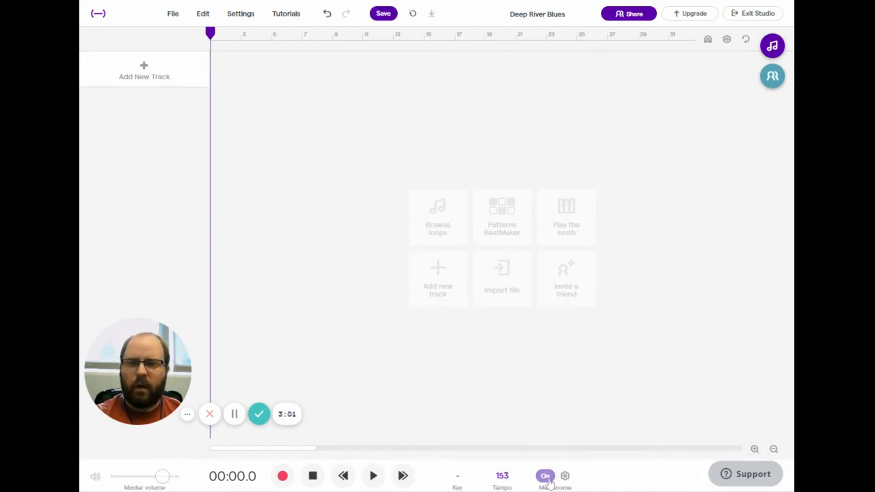
click(564, 477)
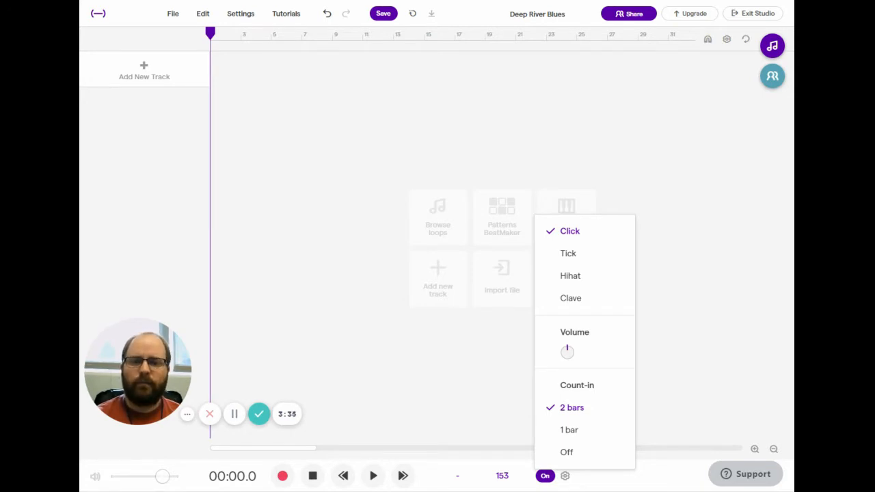
click(491, 398)
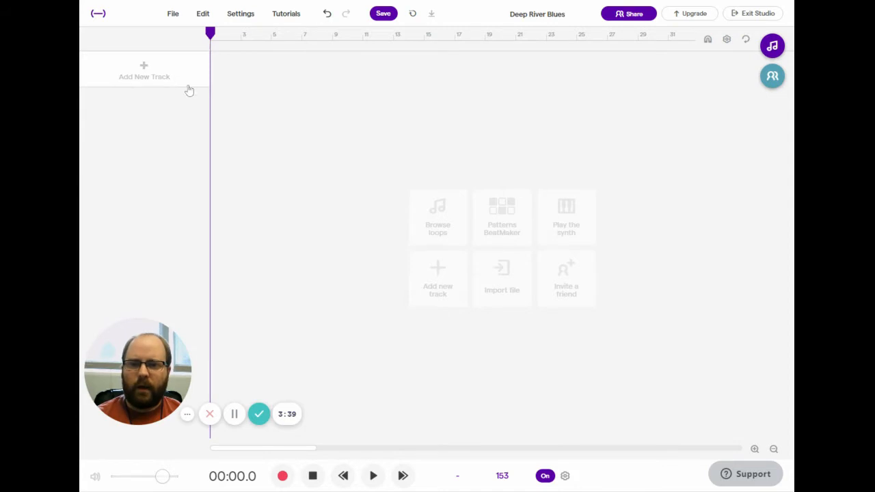
- Add a voice and microphone track to the empty project
click(425, 274)
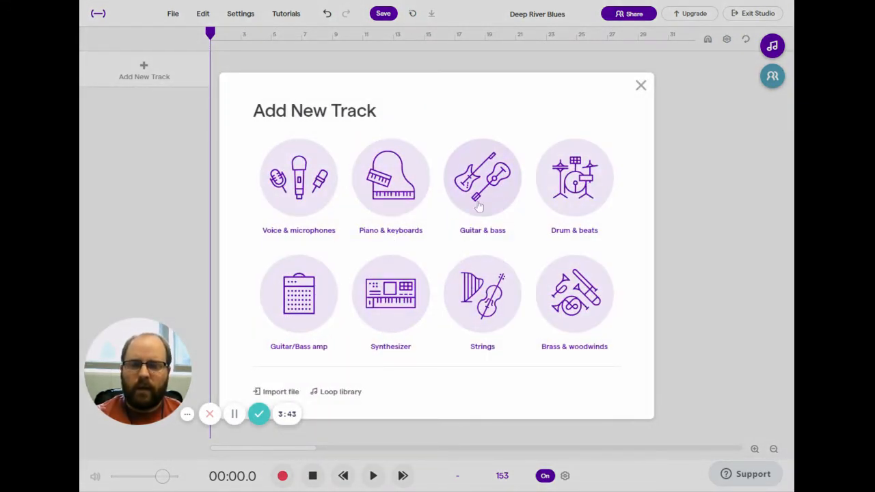
mouse_move(463, 201)
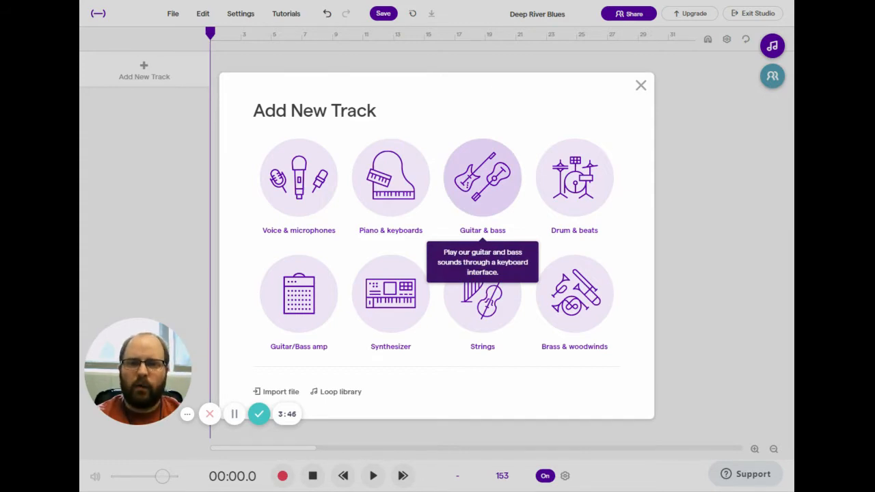
click(304, 182)
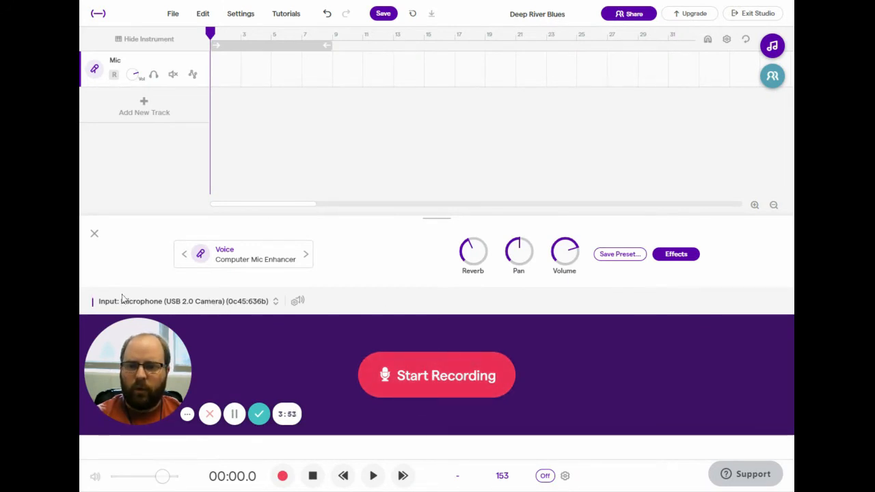
- Examine the mic track's volume check, its current effects and the effects available to add
click(298, 303)
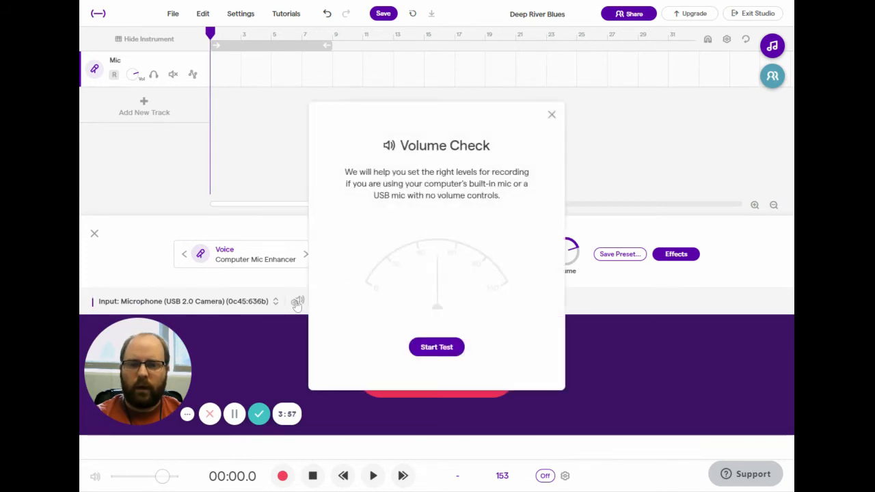
click(552, 115)
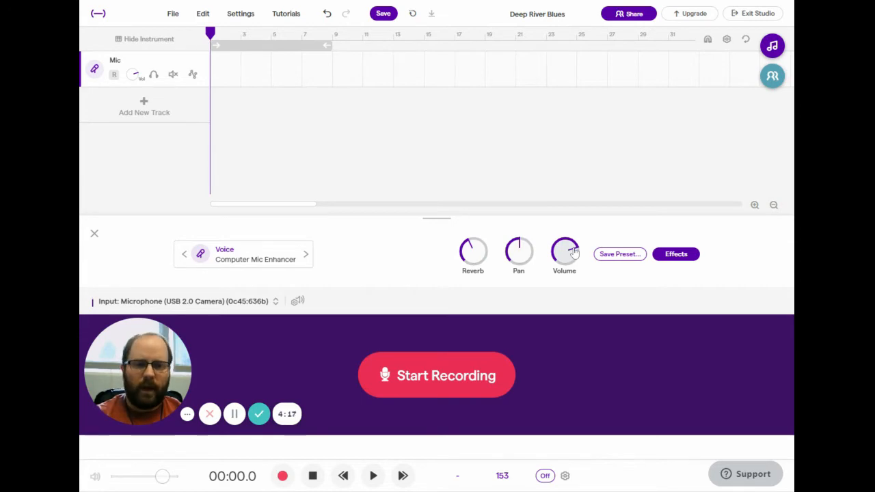
click(676, 255)
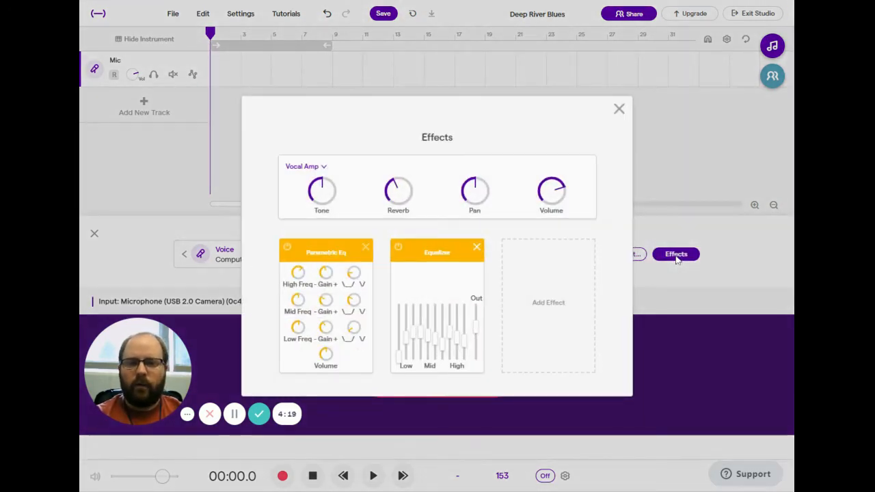
click(555, 290)
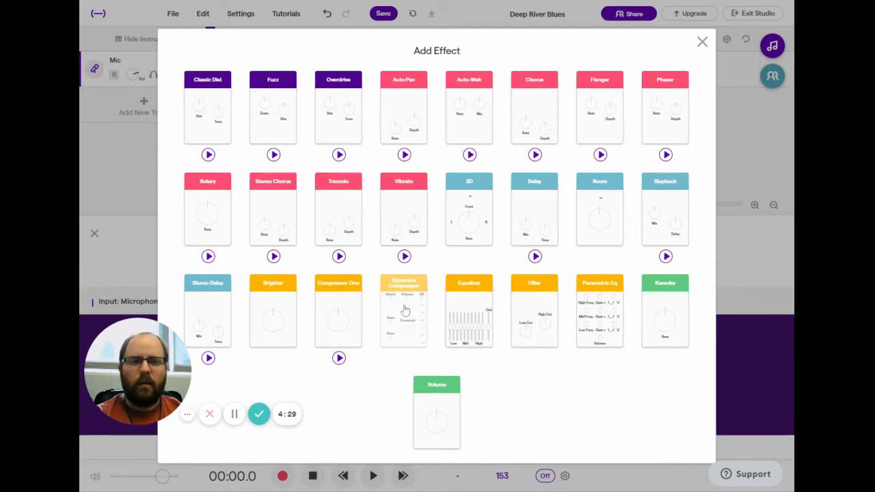
click(703, 42)
click(619, 109)
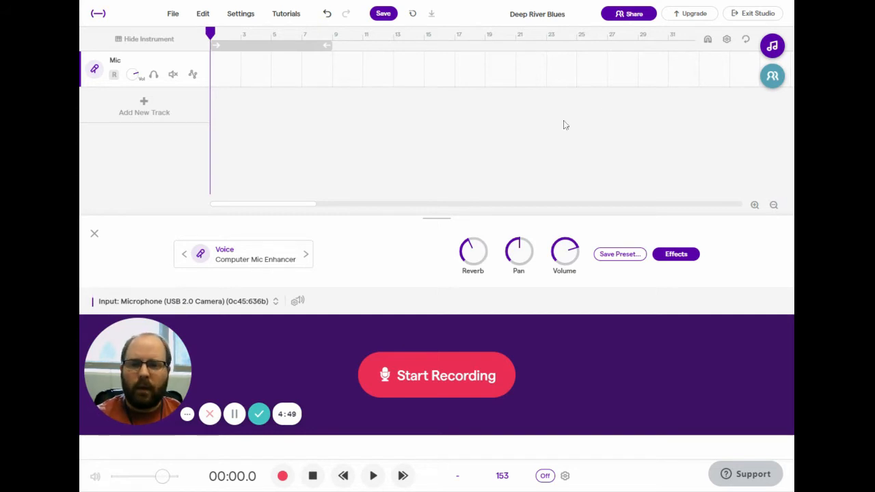
- Save the project and arm the mic track for recording
click(387, 15)
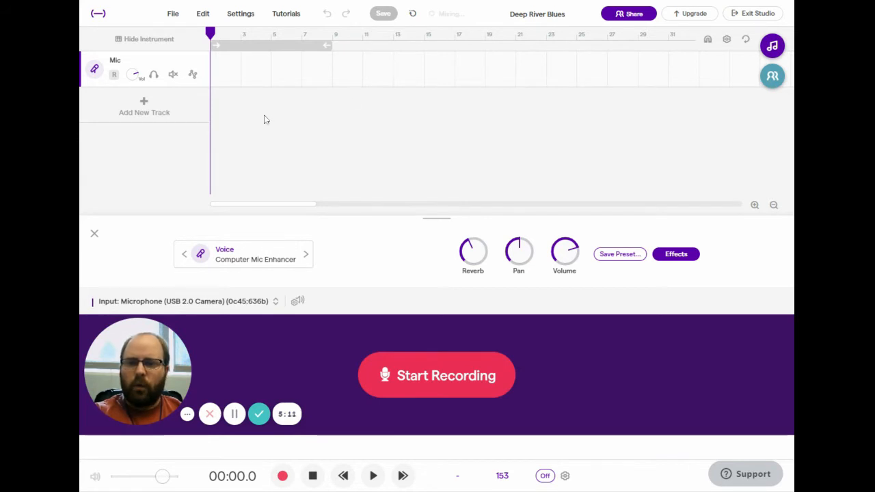
click(114, 75)
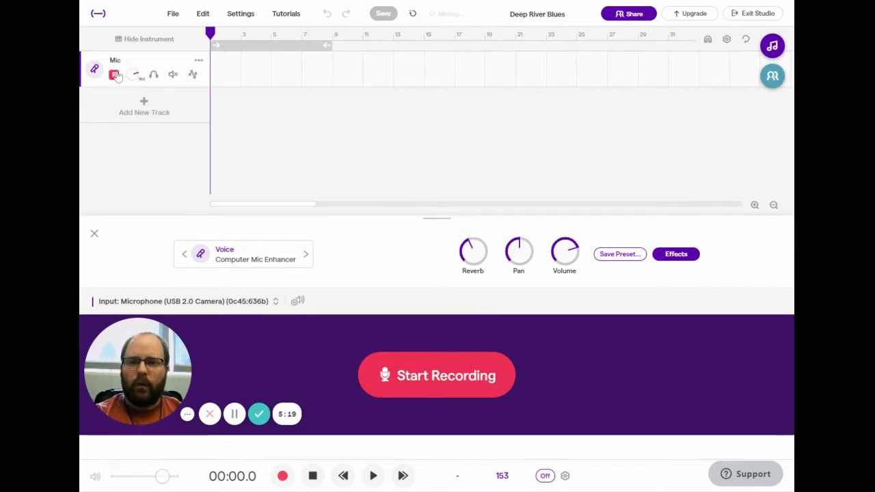
- Add two more voice and microphone tracks below the existing mic track
click(142, 113)
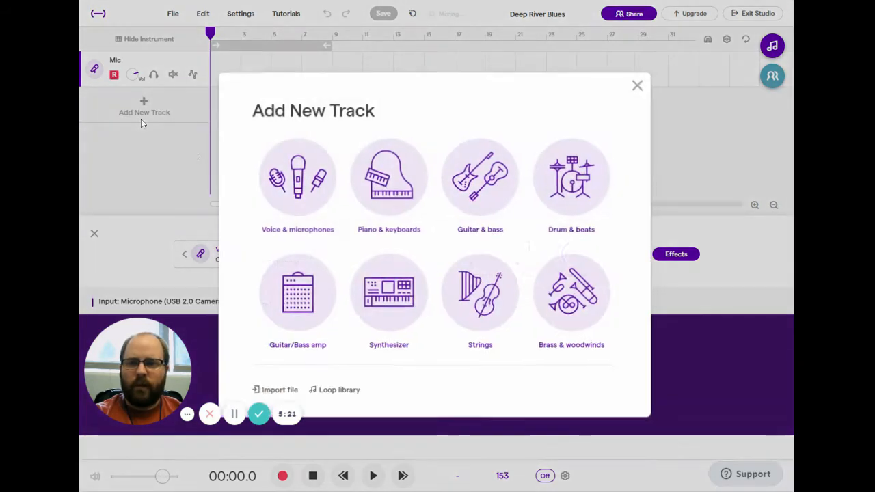
click(298, 177)
click(144, 145)
click(294, 197)
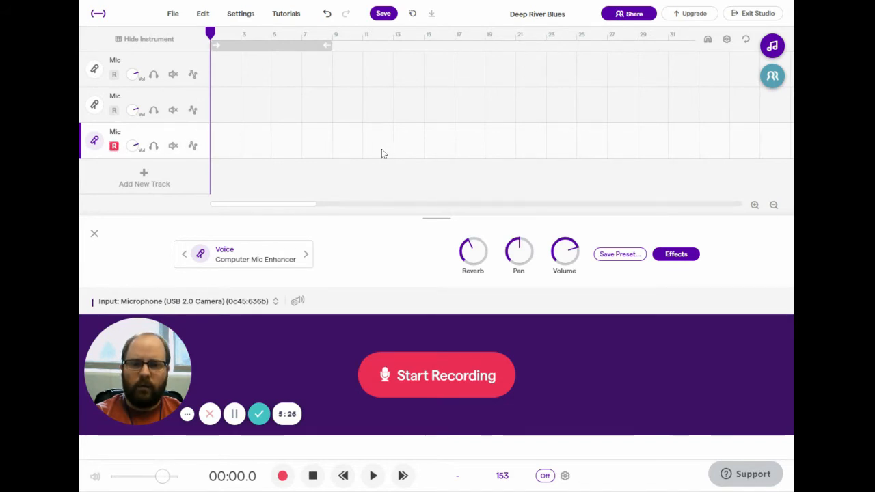
- Try record-arming several mic tracks, finishing with only the first one armed
click(113, 110)
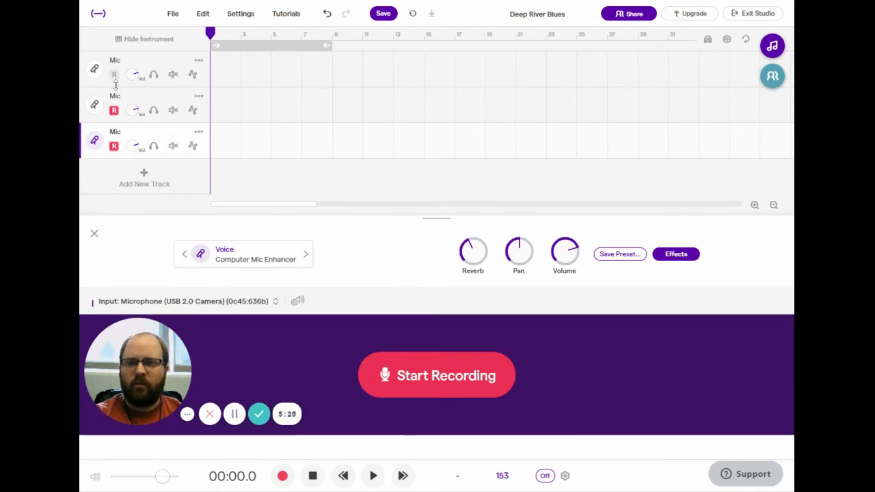
click(113, 75)
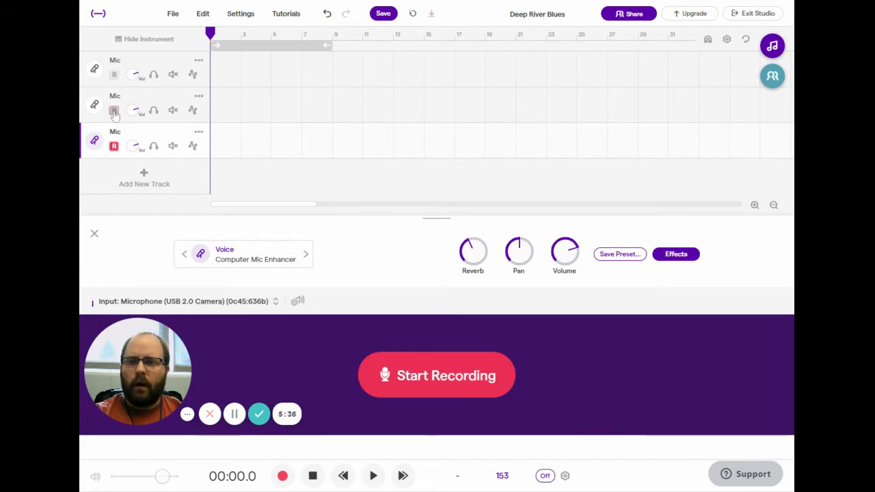
click(113, 74)
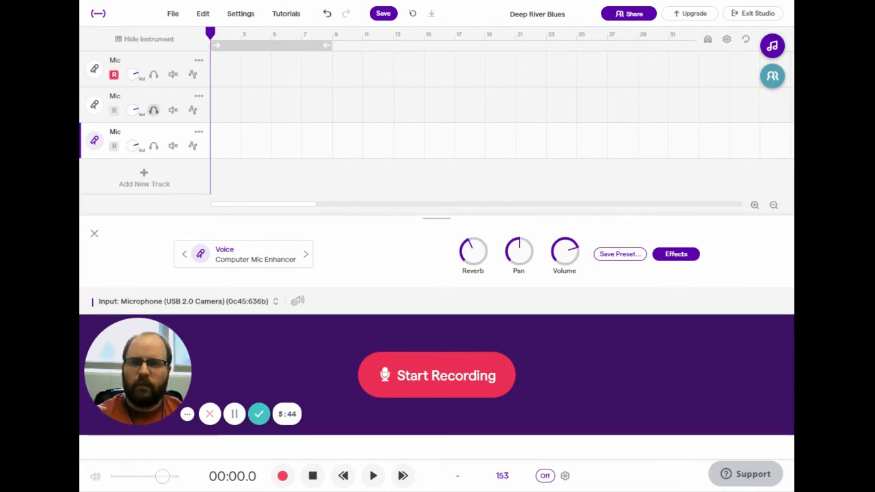
- Delete the two extra mic tracks, keeping only one mic track in the project
click(199, 96)
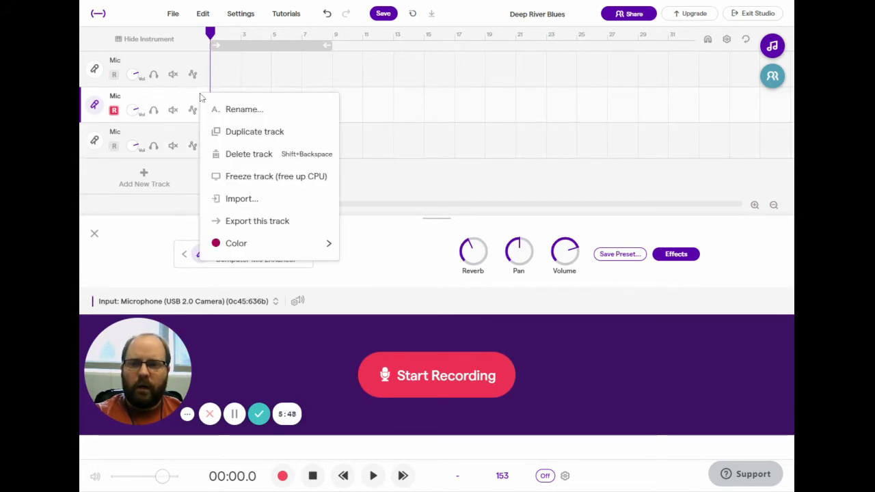
click(249, 154)
click(198, 98)
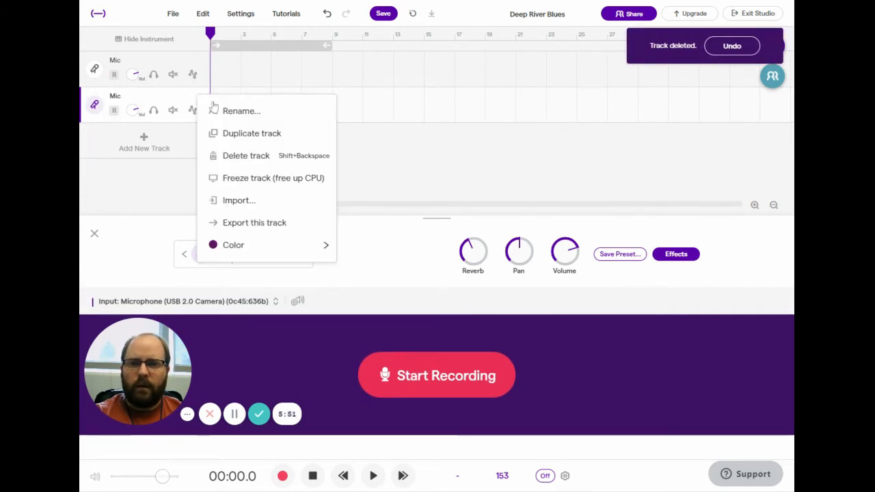
click(239, 156)
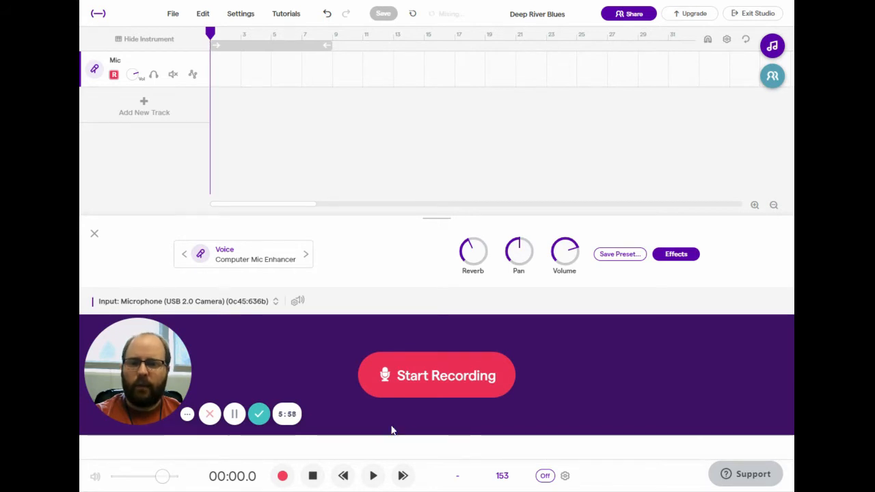
- Record a take of about 27 seconds on the mic track, switching the metronome on while recording
click(445, 373)
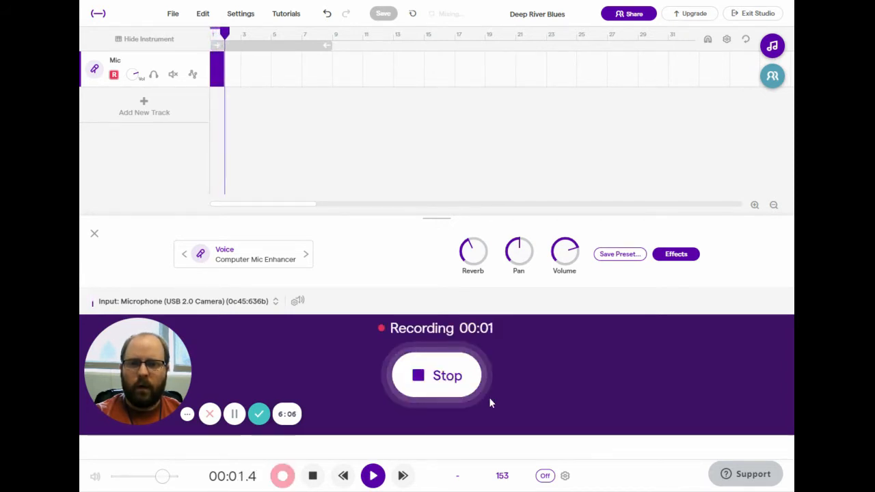
click(547, 478)
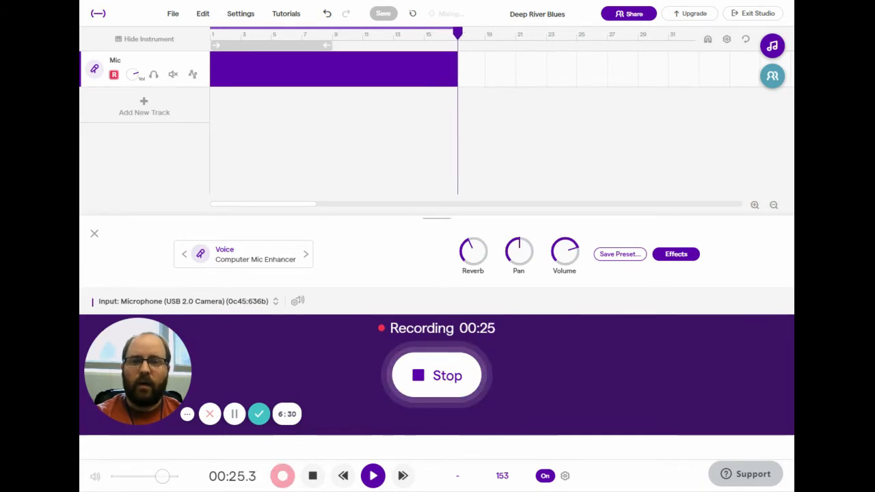
click(446, 373)
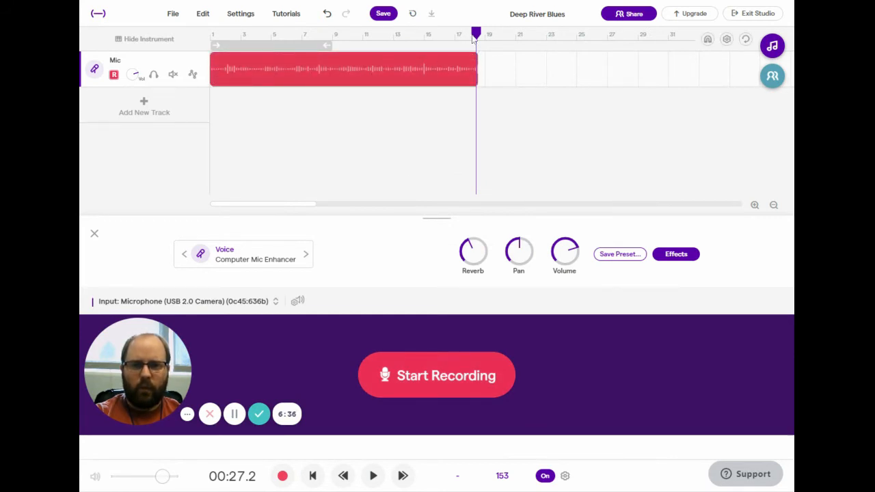
- Play back part of the recorded take from about 4.5 seconds with the metronome on
drag(476, 35, 257, 46)
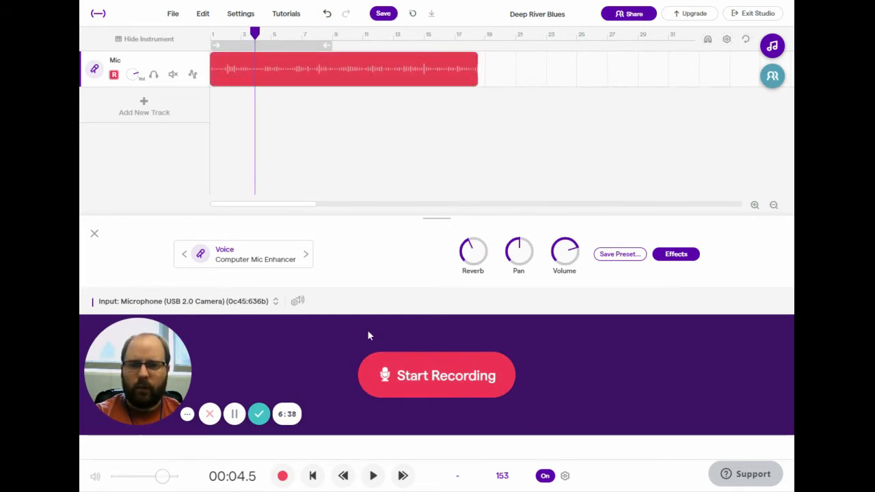
click(371, 477)
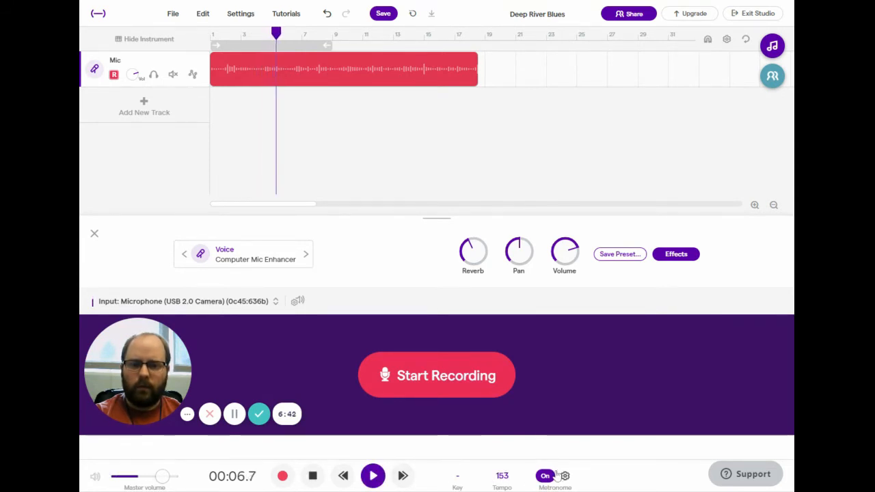
click(313, 477)
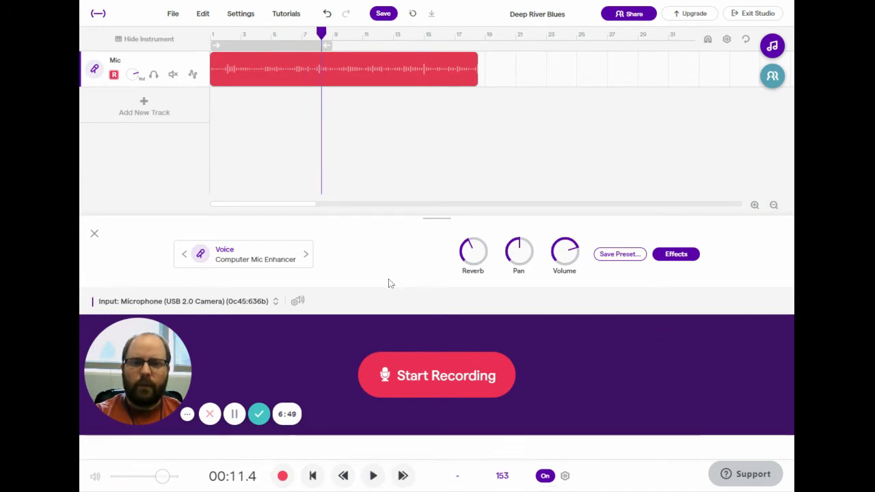
- Turn the metronome off and play the recorded take from the current position
click(545, 476)
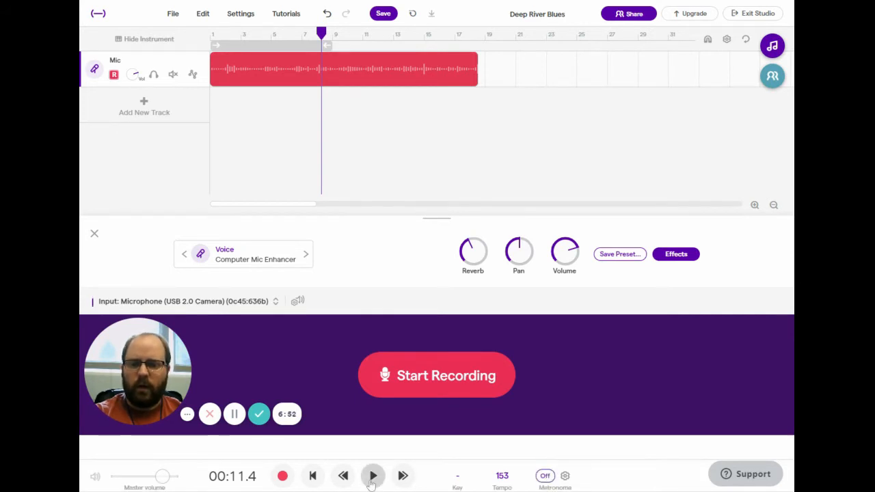
click(373, 477)
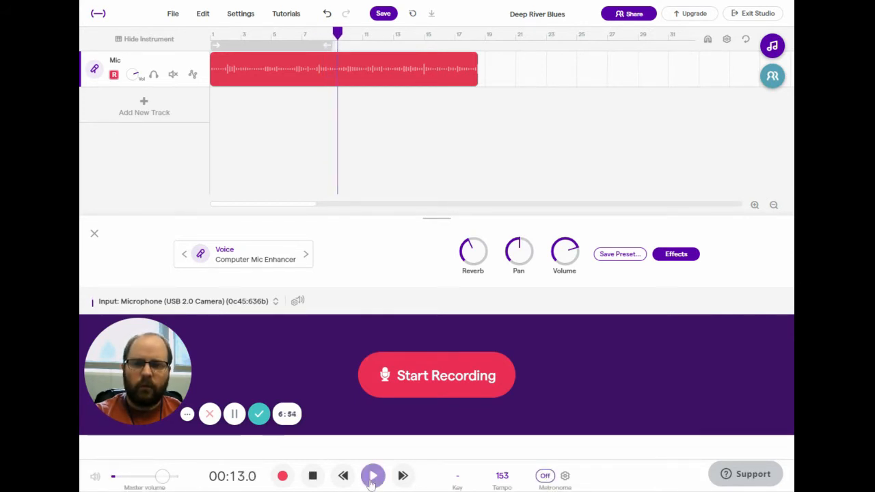
- Stop the playback and turn the mic track's reverb all the way down
click(313, 478)
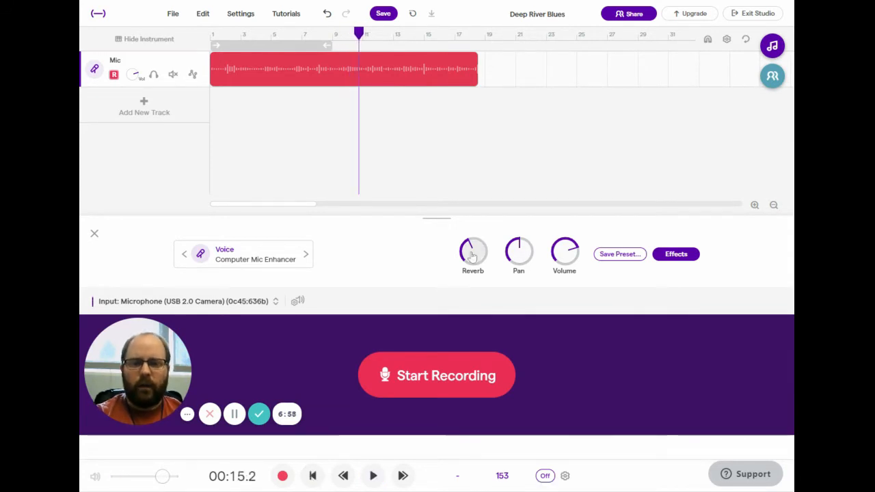
drag(471, 249, 462, 279)
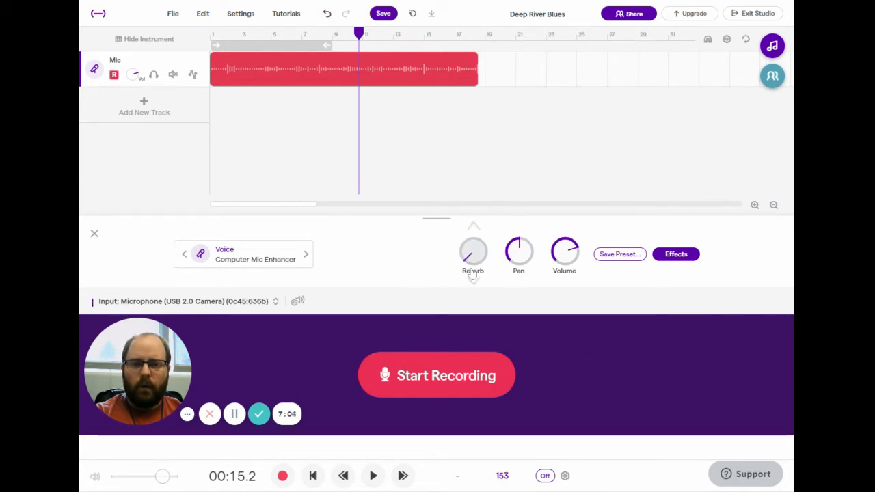
- Delete the recorded clip from the mic track
mouse_move(376, 80)
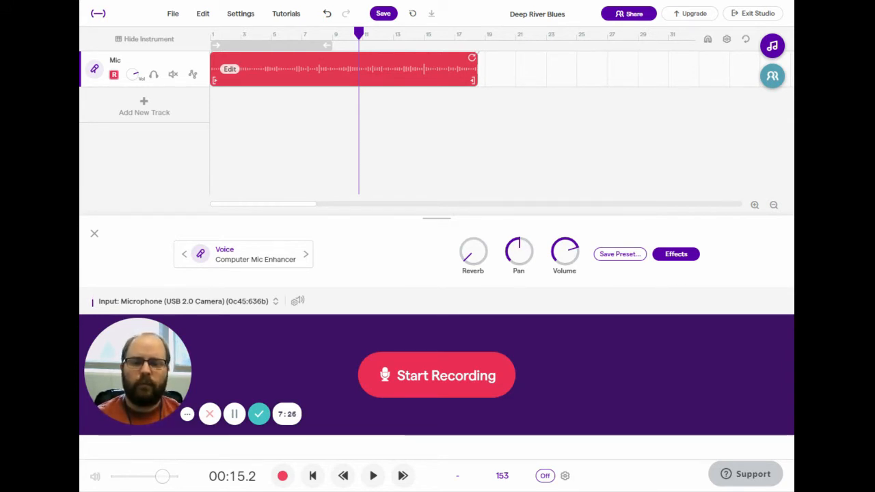
click(417, 67)
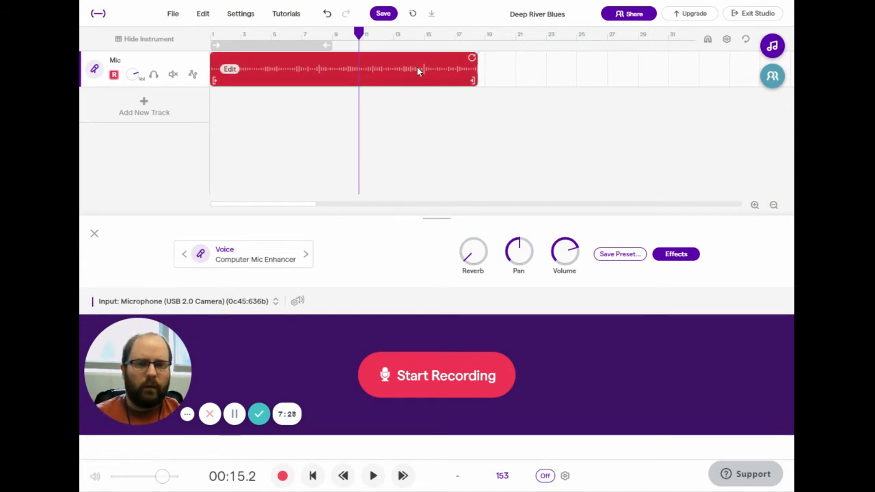
key(Delete)
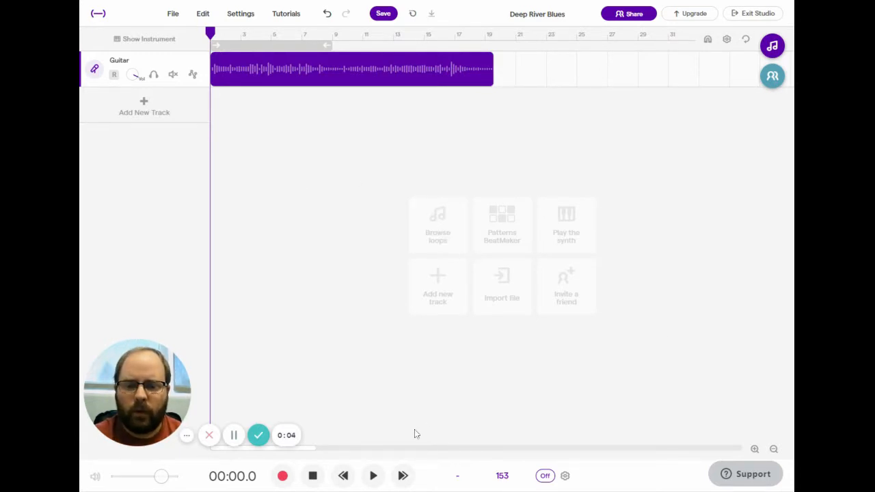
- Play the Guitar track's take from the start and stop near its end, at about 28.8 seconds
click(376, 477)
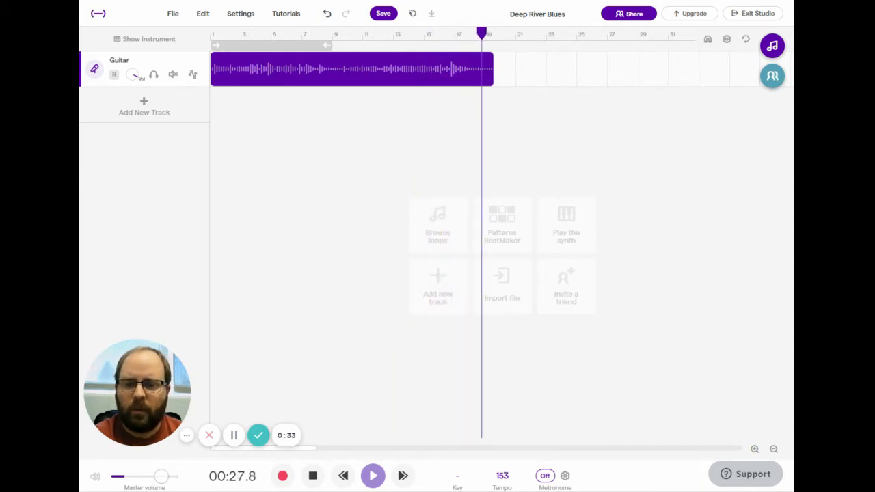
click(312, 476)
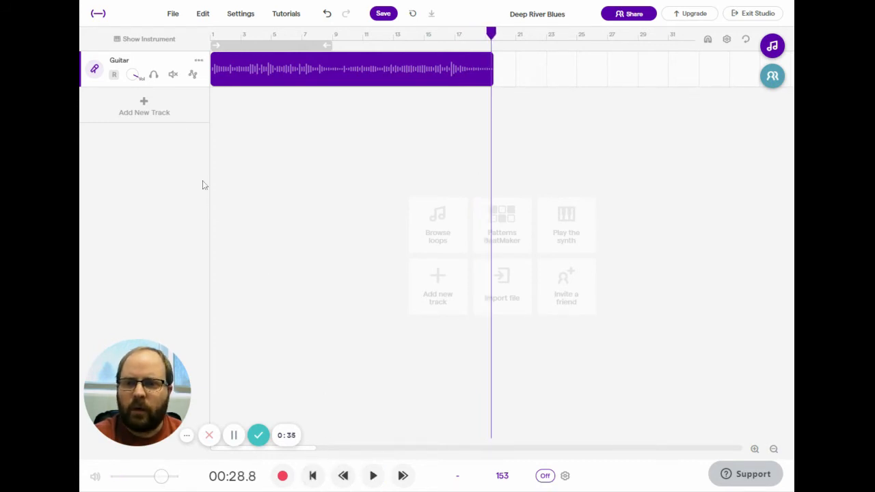
- Open the Guitar track's name for editing, leave the name as Guitar, and return the playhead to the start
click(124, 63)
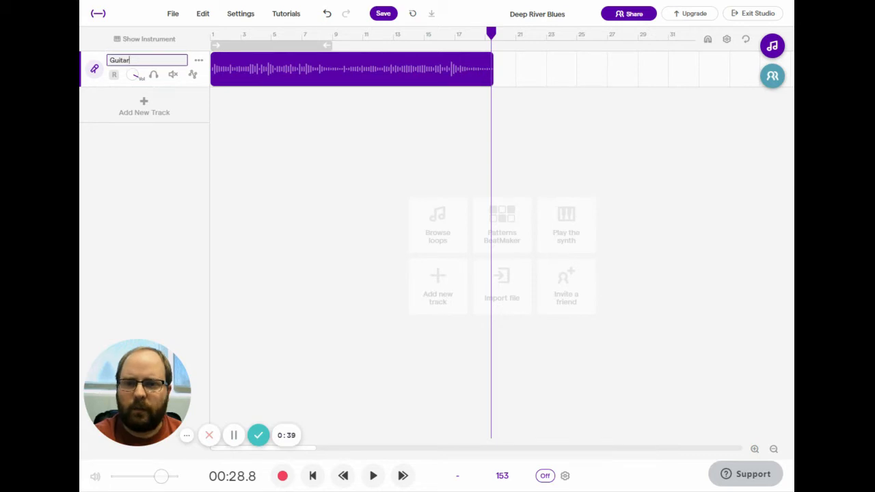
click(199, 158)
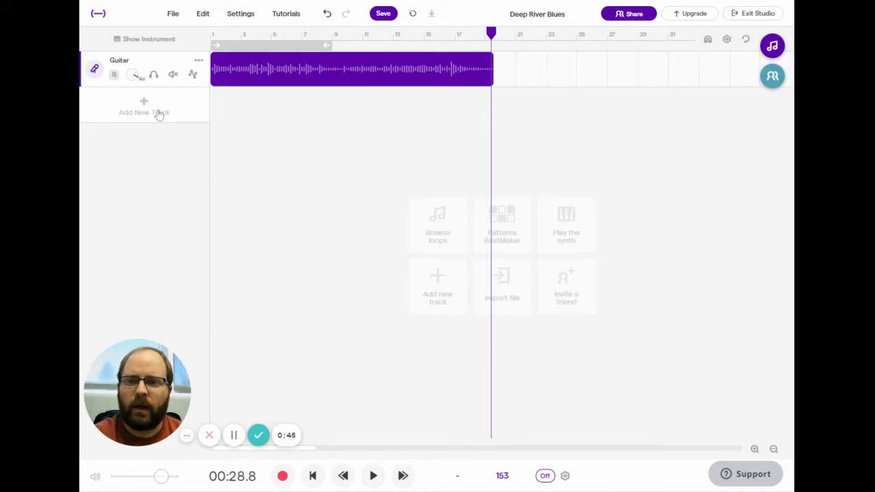
drag(491, 35, 204, 59)
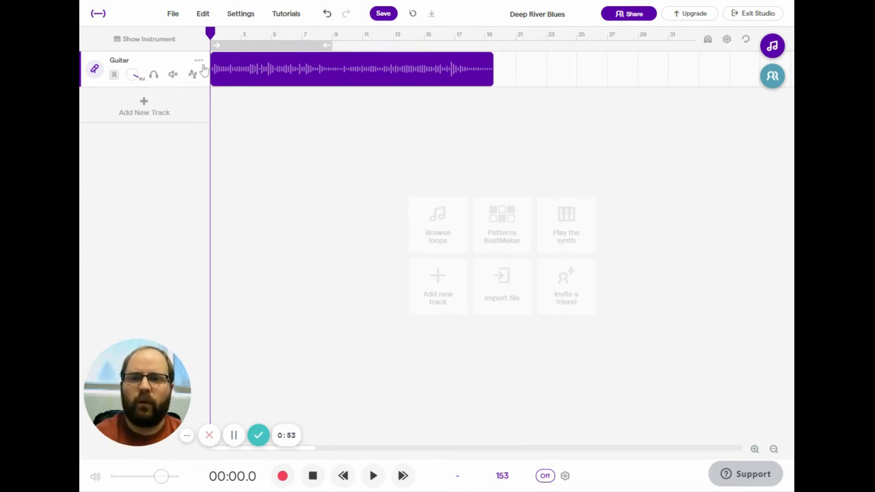
- Add a mic track below the Guitar track and delete it again
click(185, 108)
click(298, 171)
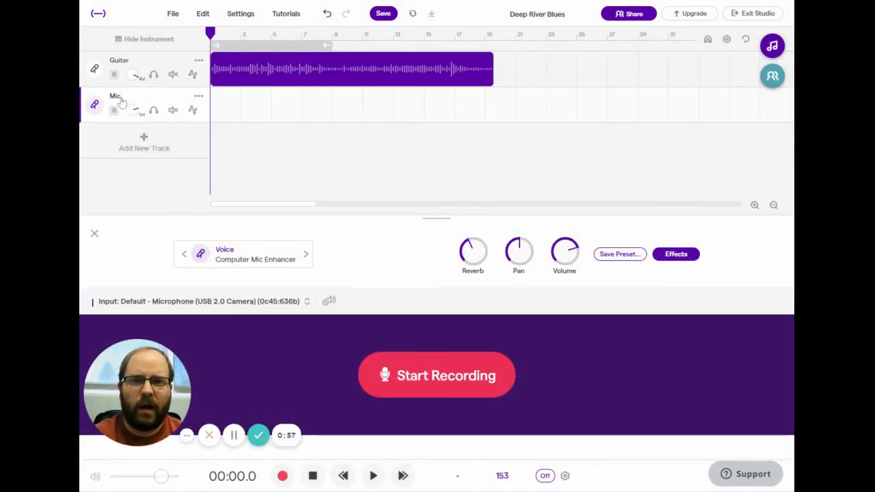
click(199, 96)
click(262, 159)
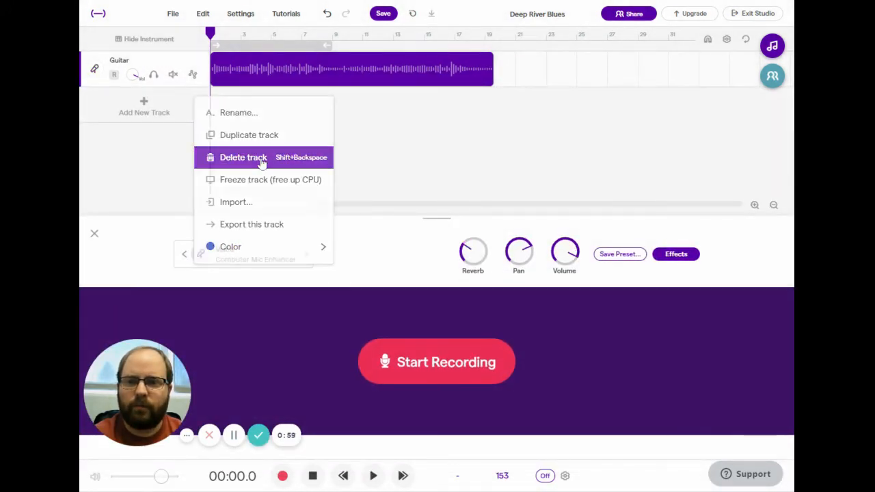
- Turn the Guitar track's reverb all the way down and play the take without it, stopping at about 6.2 seconds
click(95, 71)
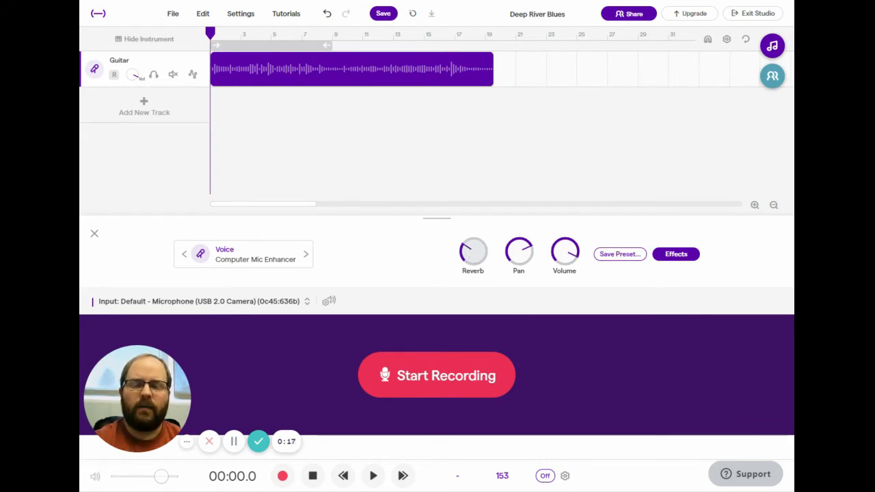
drag(467, 253, 383, 283)
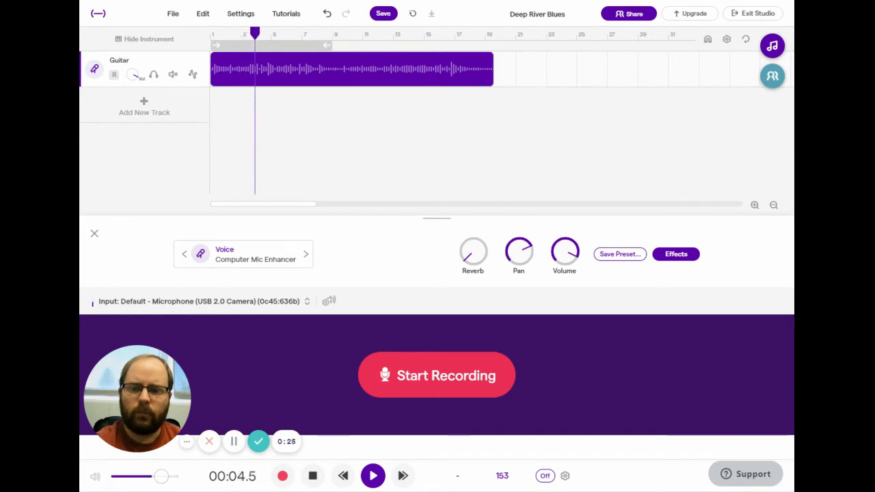
key(space)
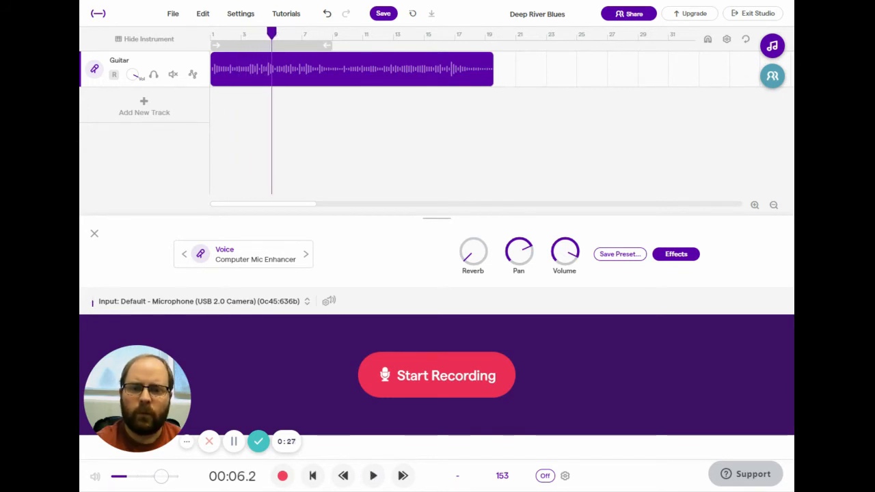
- Play on with slightly raised reverb on the Guitar track, increase it to maximum during playback, and stop at about 15.7 seconds
drag(489, 262, 509, 265)
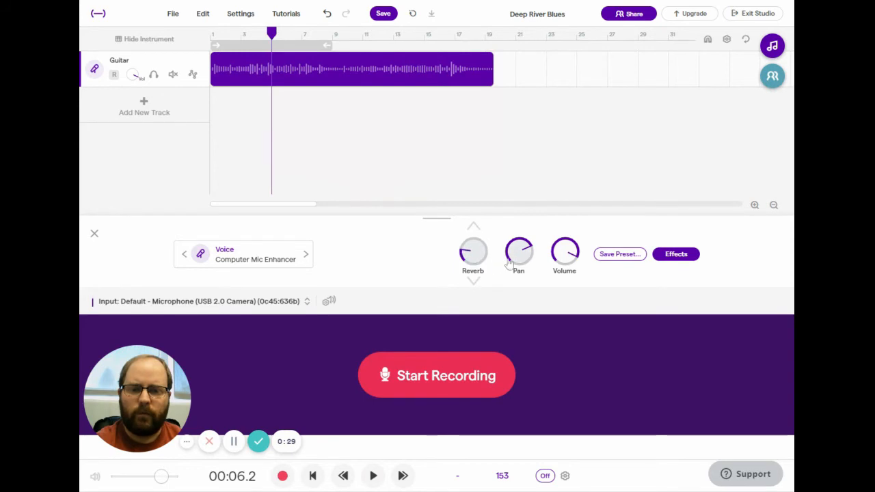
key(space)
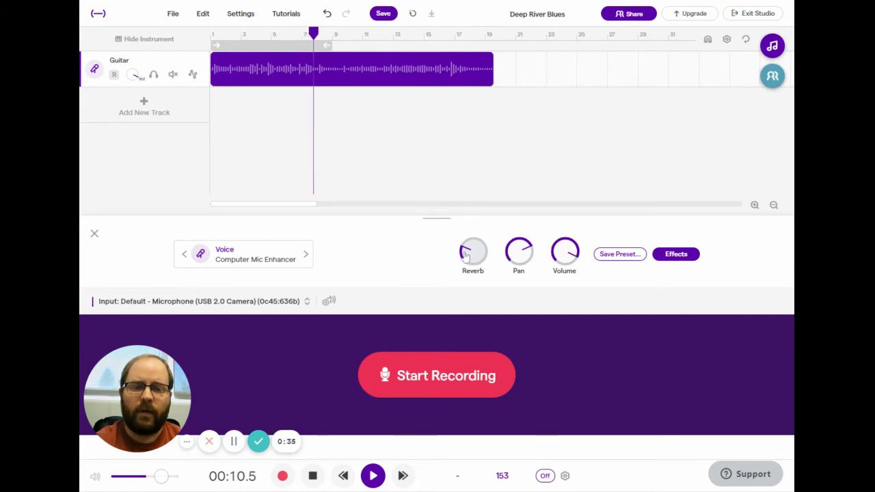
drag(472, 261, 491, 261)
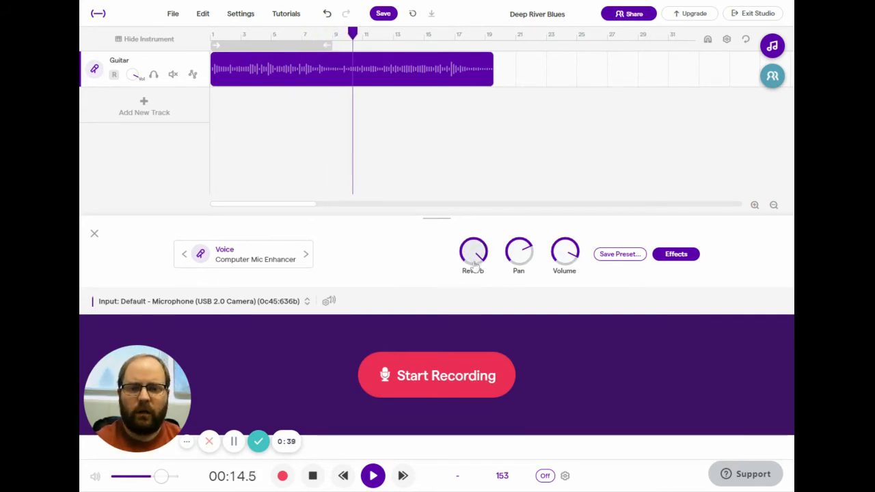
key(space)
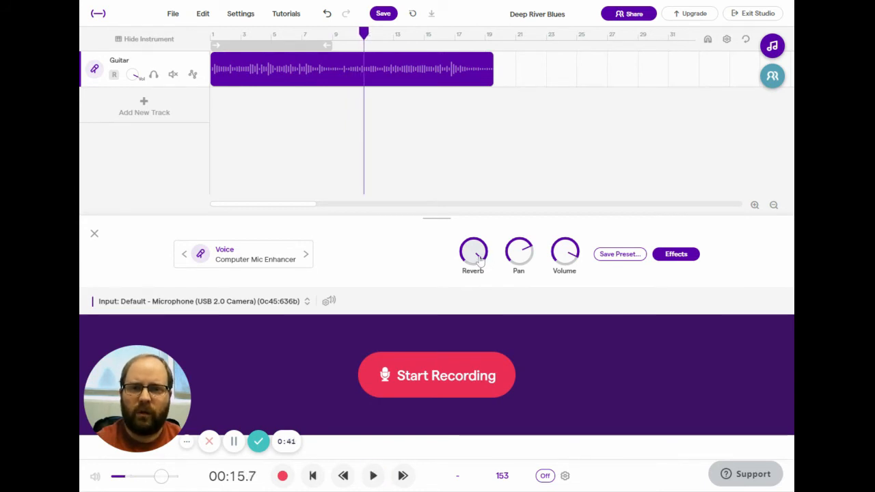
- Lower the Guitar track's reverb from maximum to a moderately low level and return the playhead to the start
drag(481, 258, 376, 278)
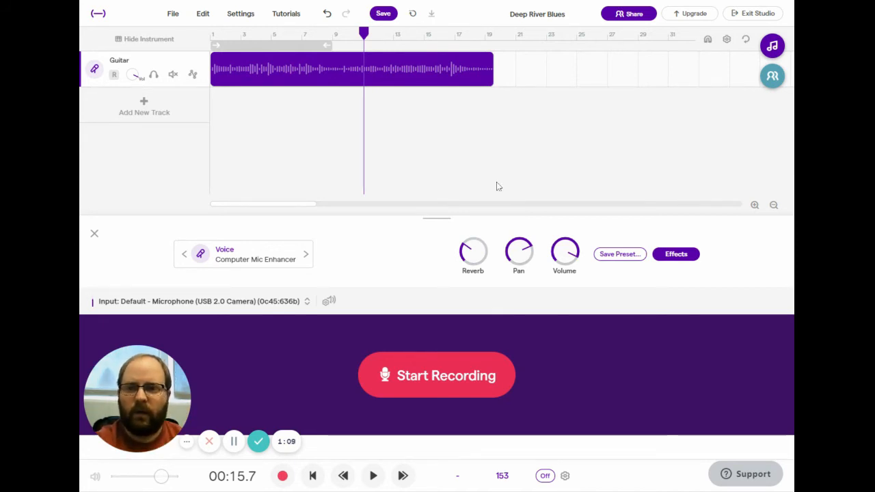
drag(364, 34, 211, 35)
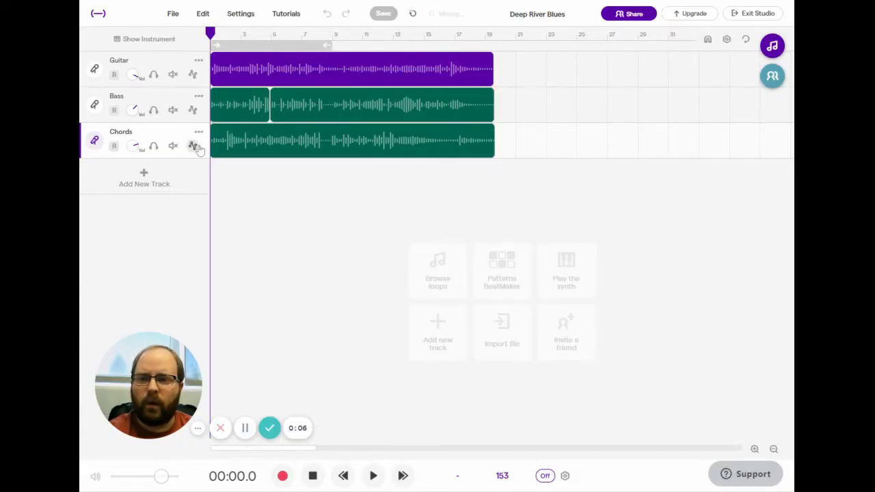
- Try isolating the Bass track by soloing it and by muting the Chords and Guitar tracks, clearing each setting again
click(154, 111)
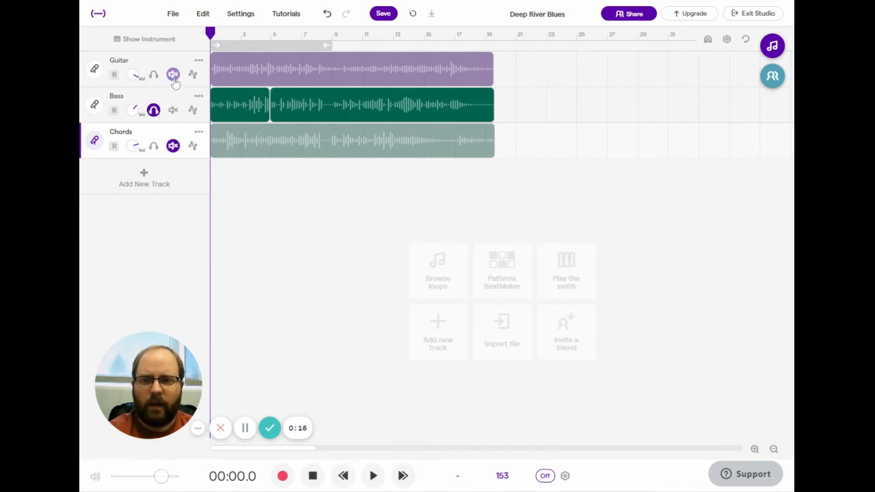
click(154, 111)
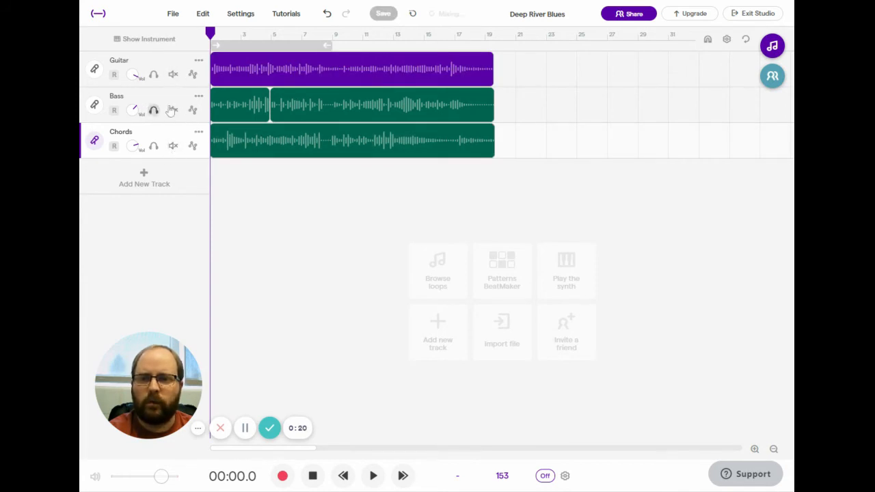
click(173, 146)
click(173, 73)
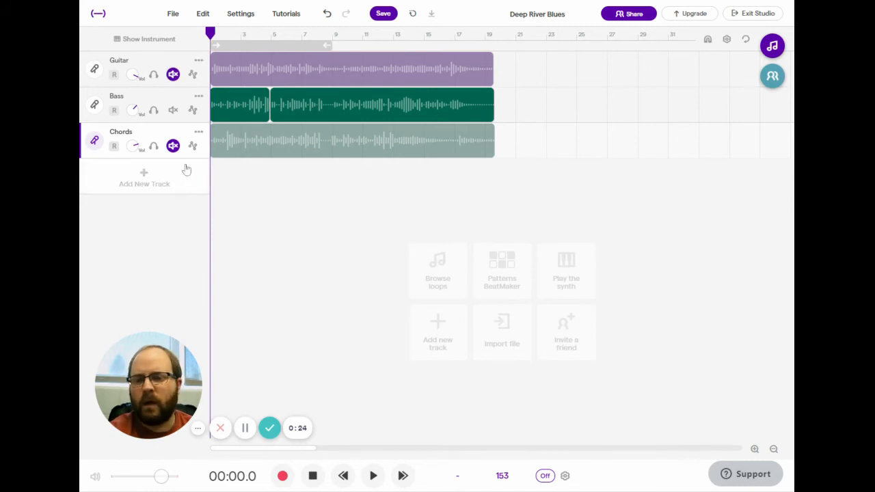
click(173, 146)
click(172, 75)
- Solo the Bass track and play it from the start, stopping at about 11.7 seconds
click(154, 110)
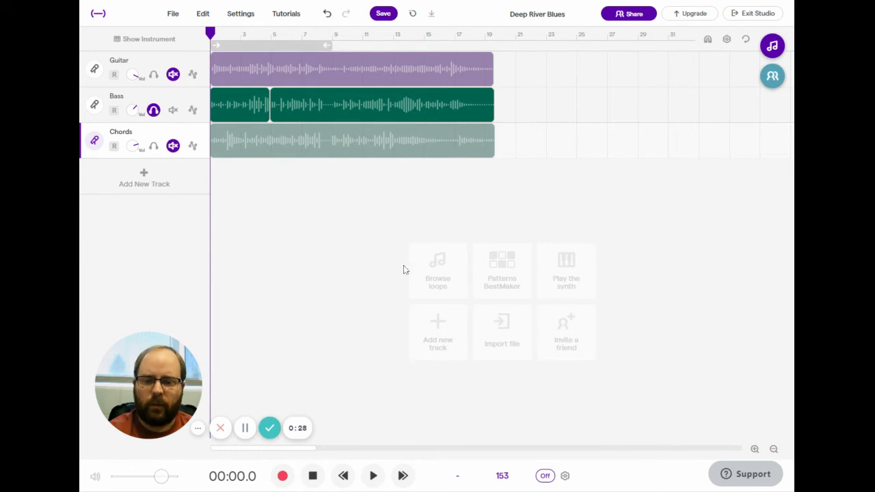
click(374, 477)
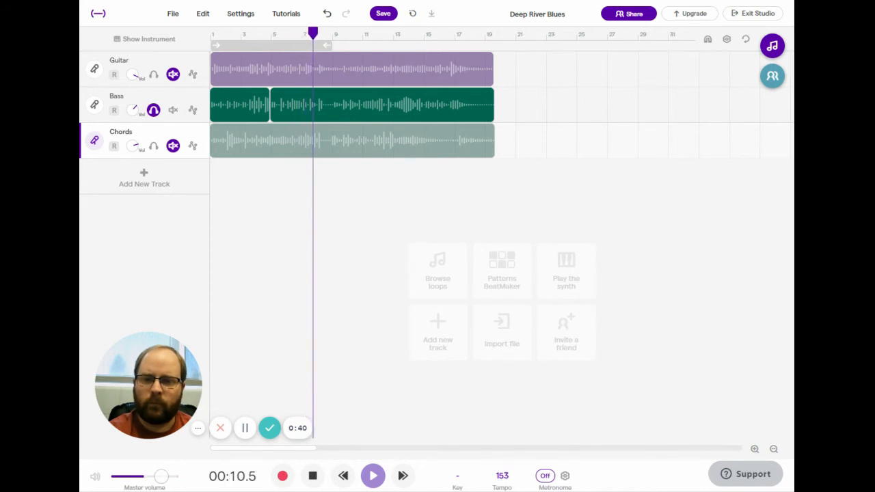
click(312, 475)
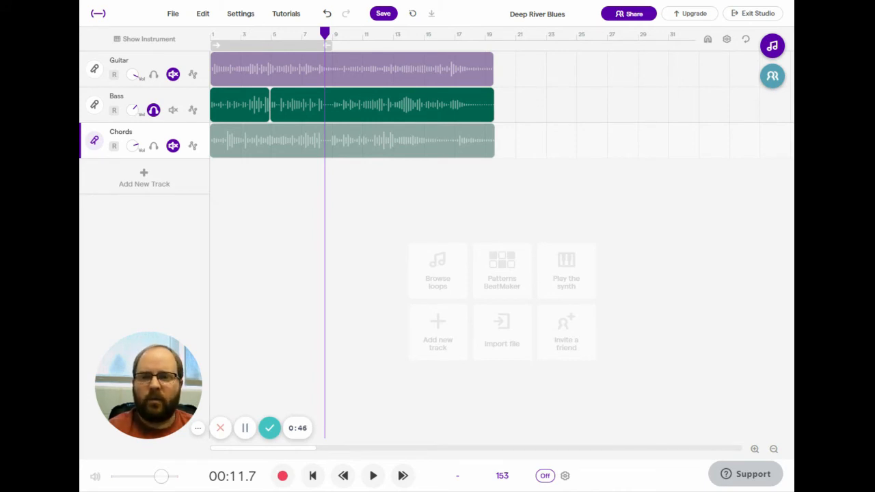
- Switch the solo from Bass to Chords and play the Chords track from the start, stopping at about 11.7 seconds
click(155, 111)
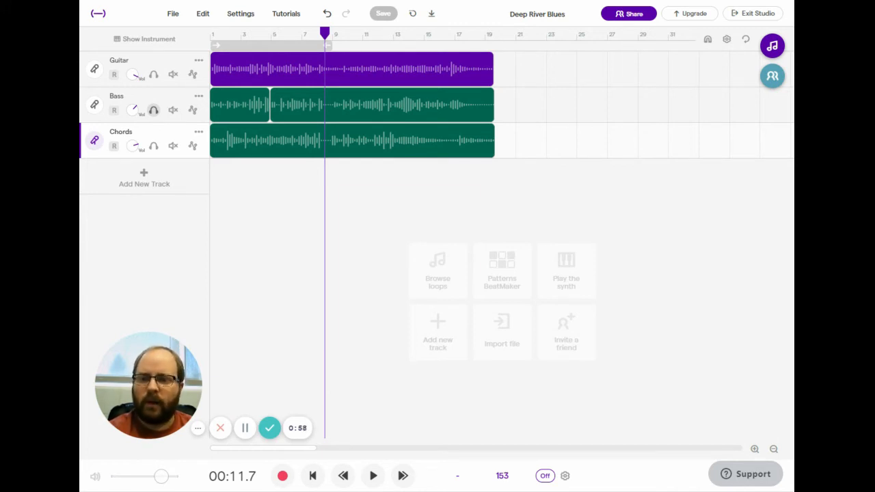
click(153, 146)
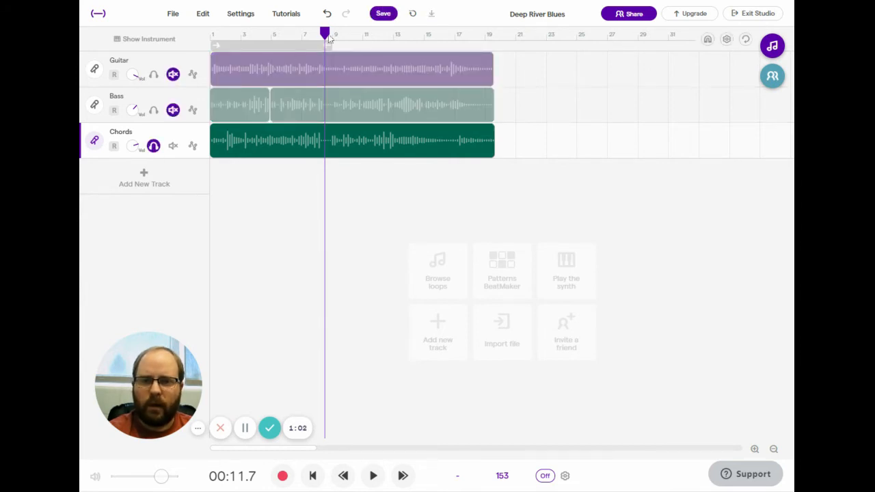
key(Return)
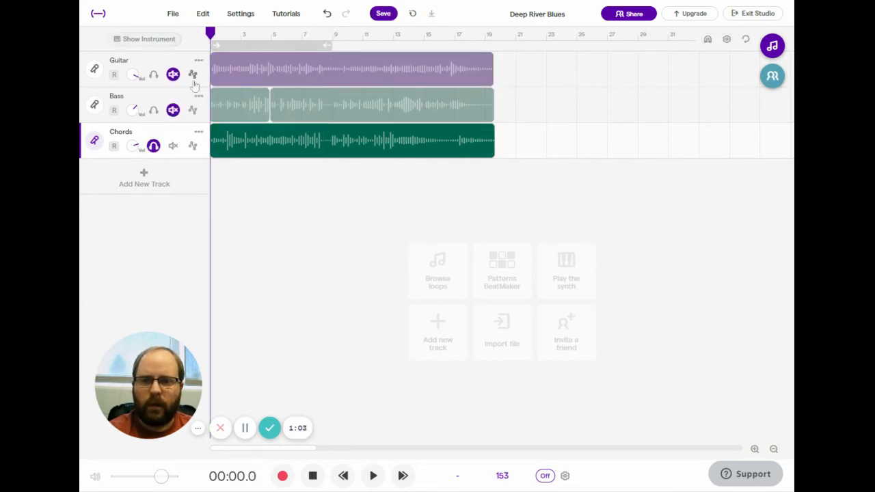
click(372, 477)
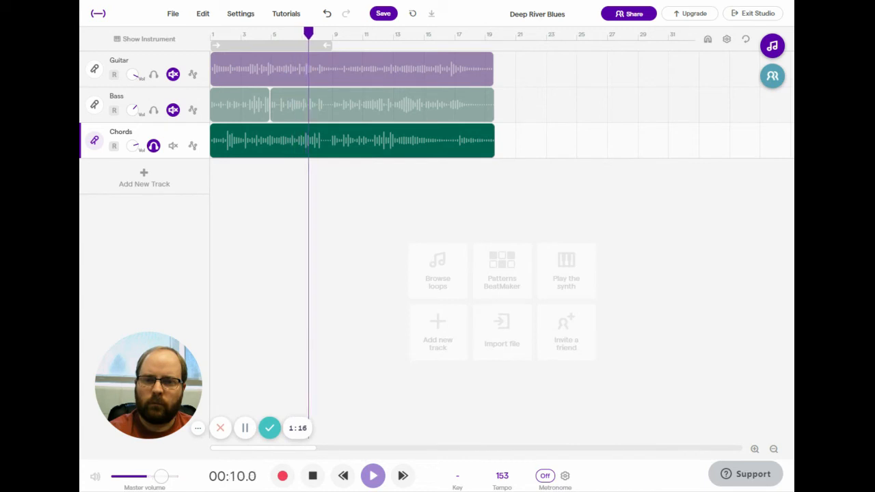
click(313, 477)
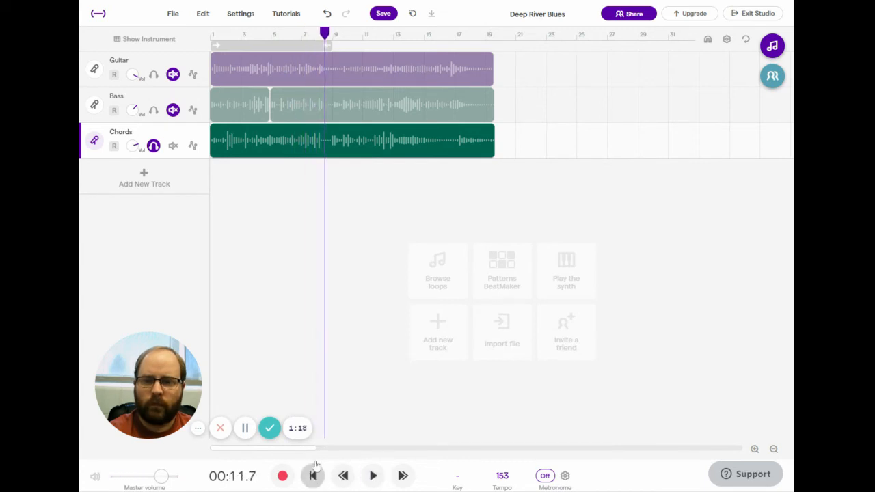
- Clear the solo on Chords and play all three tracks together from the start, stopping at about 12.6 seconds
click(153, 145)
drag(293, 38, 190, 46)
click(373, 476)
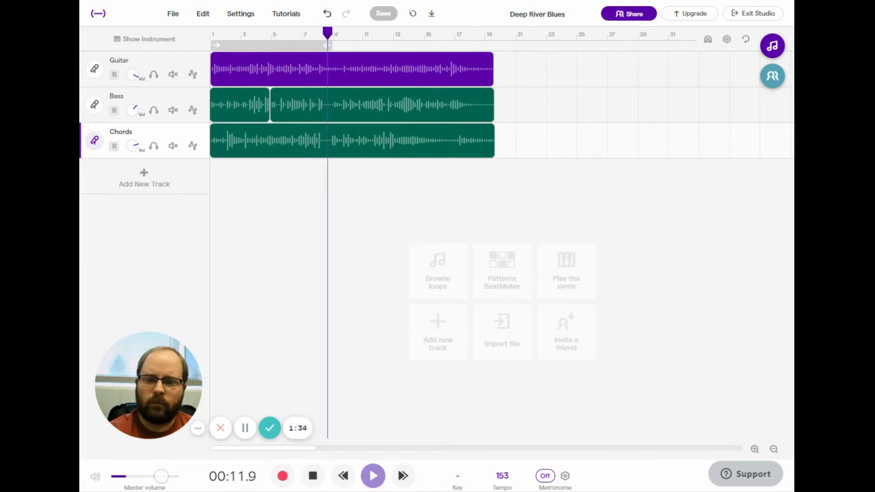
click(313, 476)
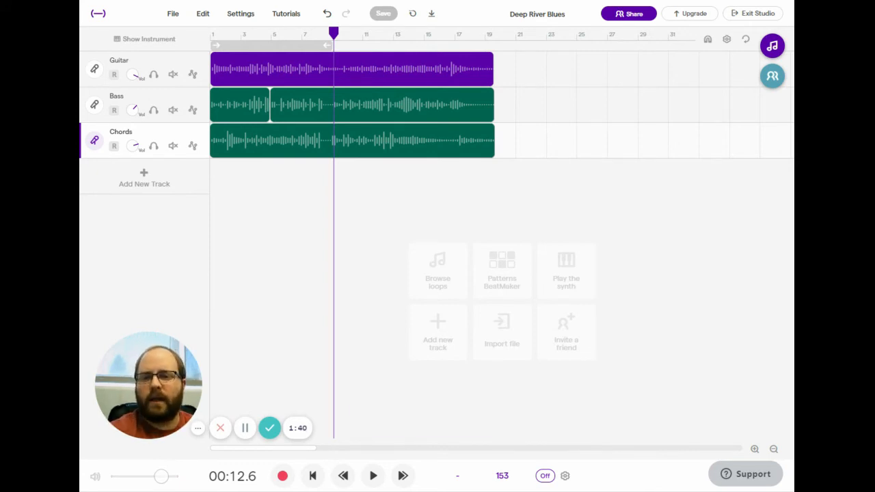
- Lower the pitch of the first, shorter clip on the Bass track by 12 semitones (-12)
click(179, 97)
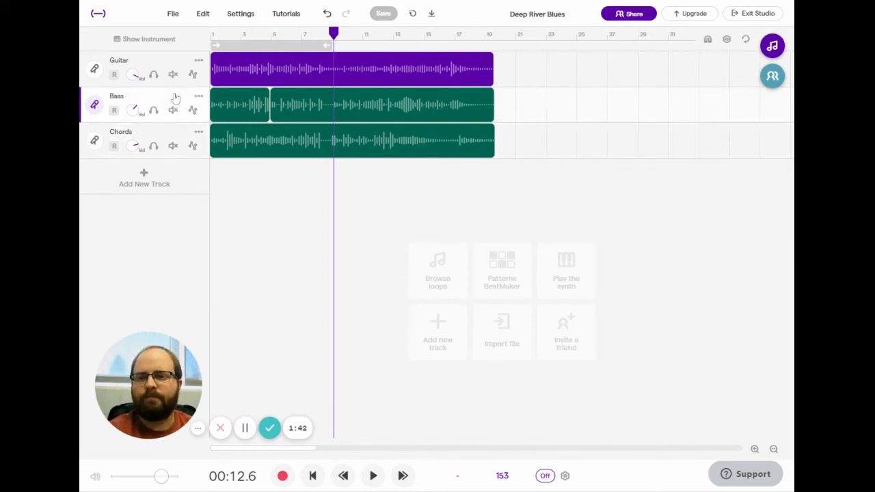
mouse_move(250, 102)
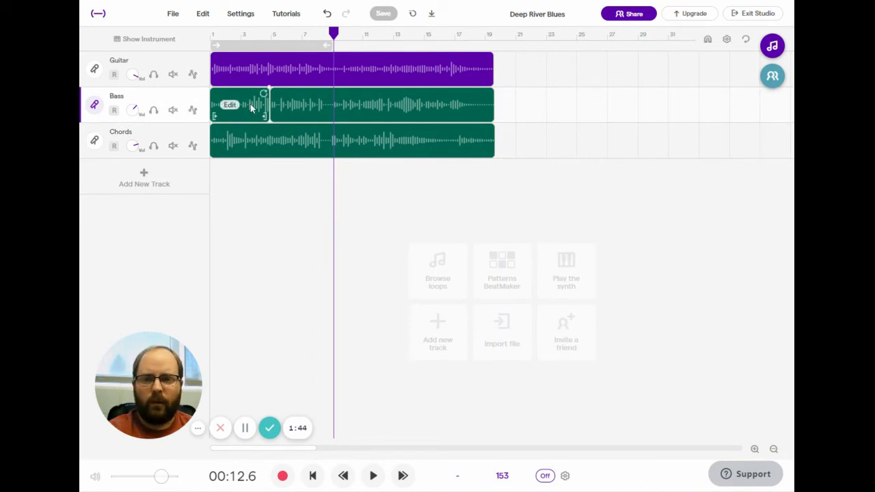
click(250, 104)
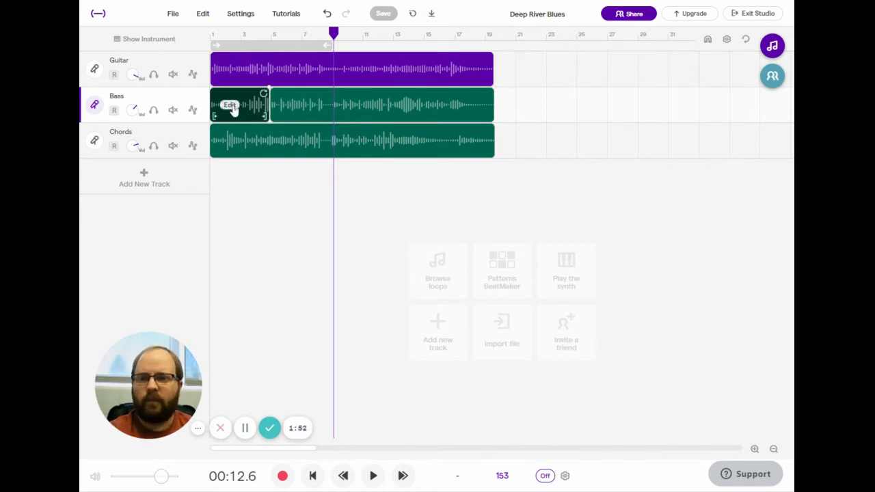
click(231, 106)
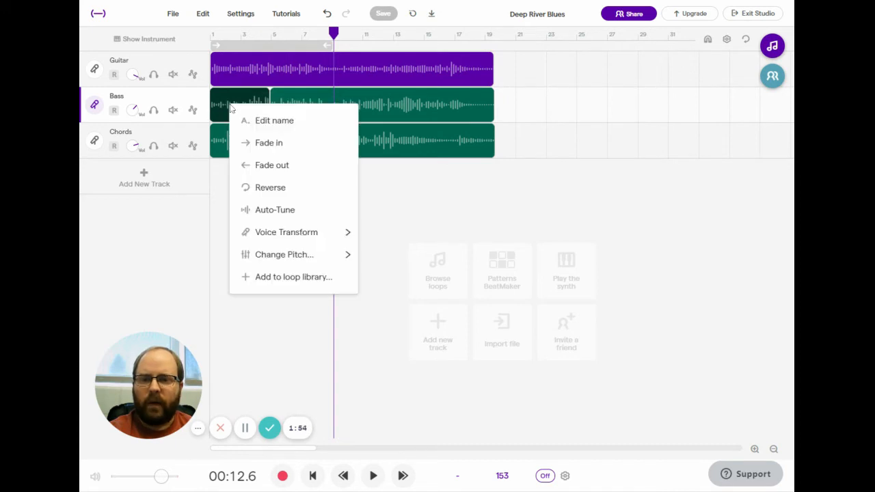
mouse_move(299, 260)
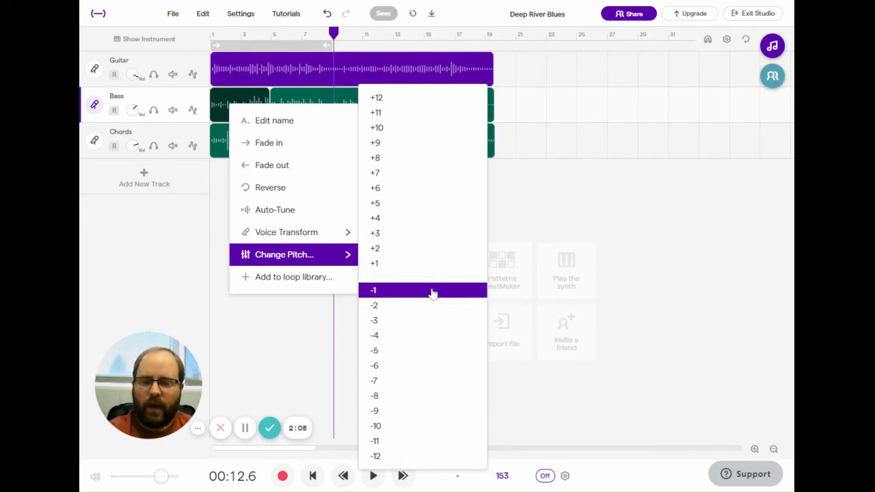
click(432, 456)
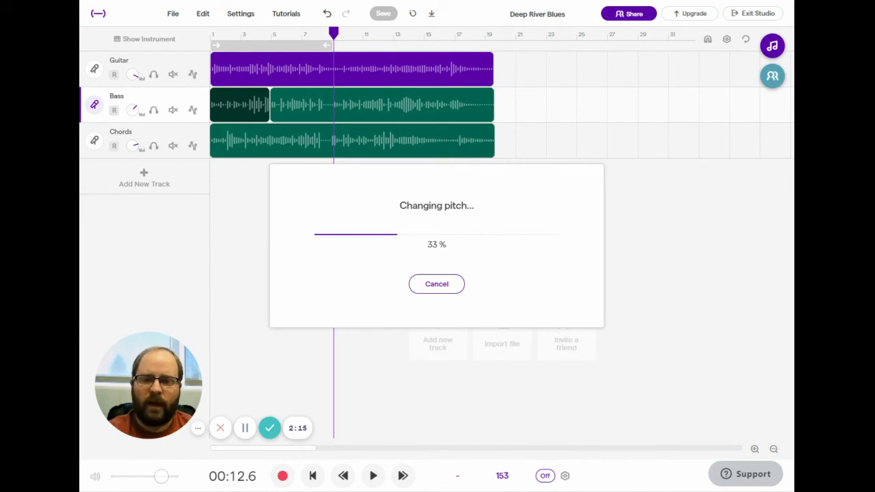
- Change the pitch of the second, longer Bass clip by -12 as well and save the project
mouse_move(317, 129)
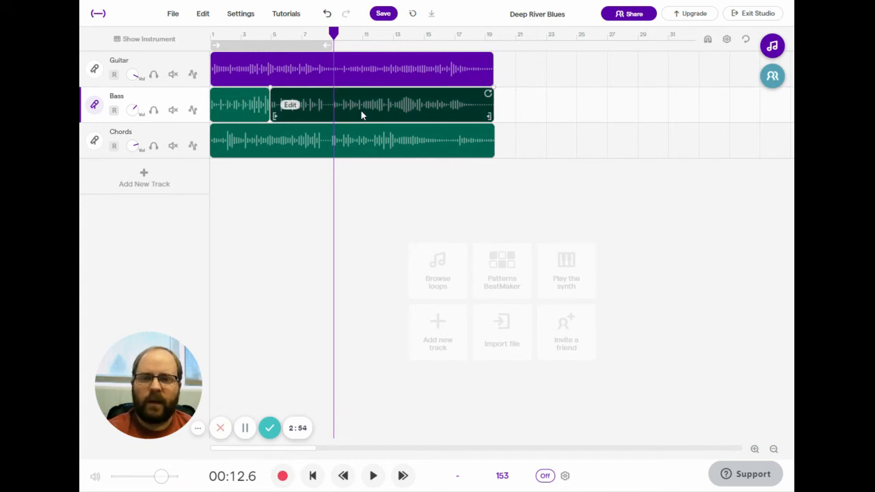
click(291, 107)
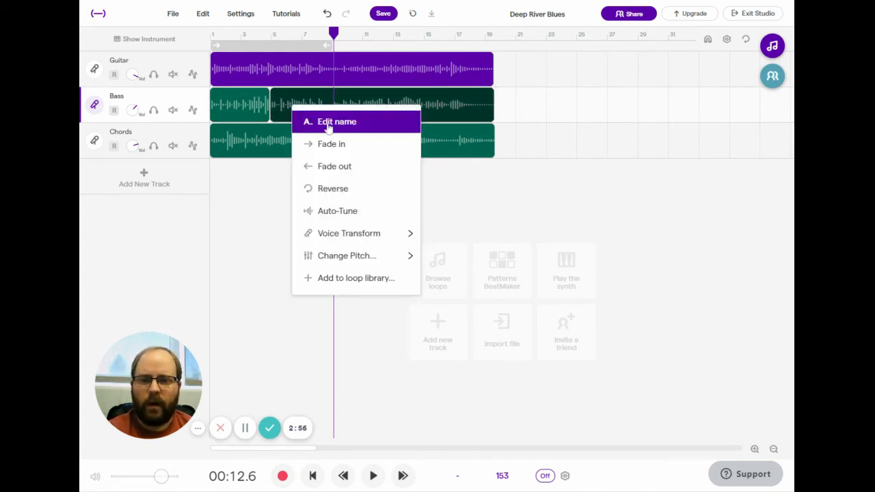
mouse_move(354, 259)
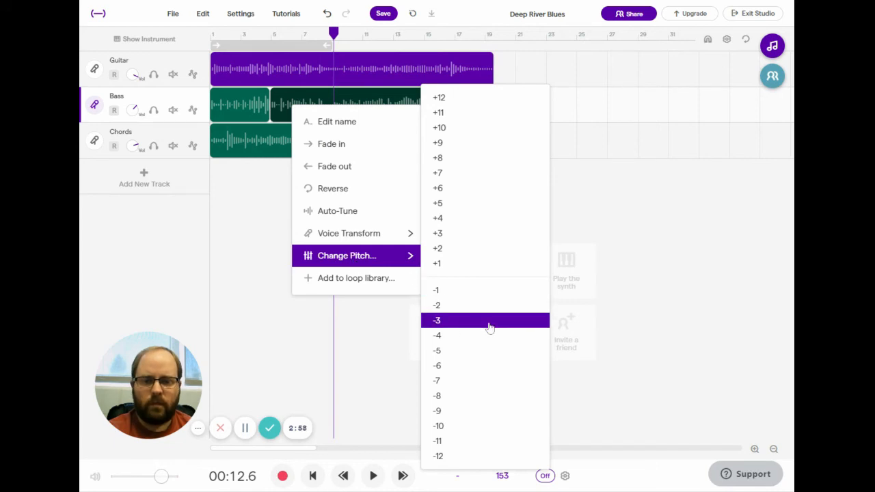
click(485, 456)
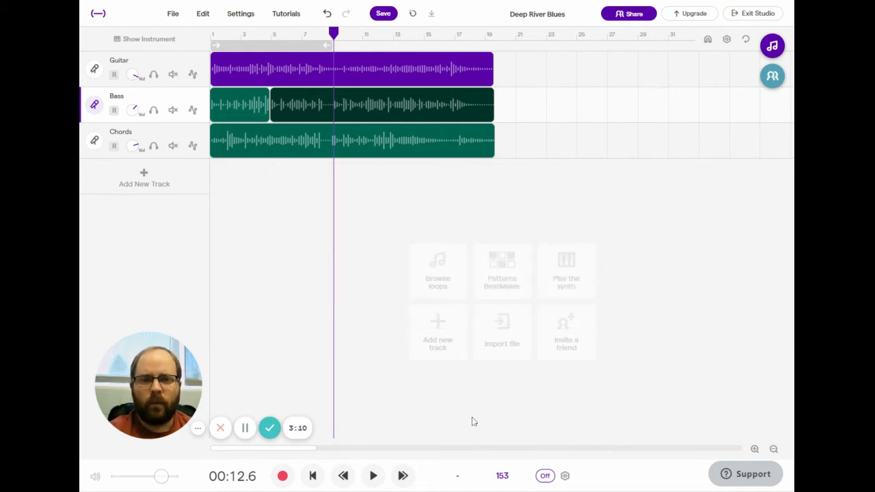
click(384, 15)
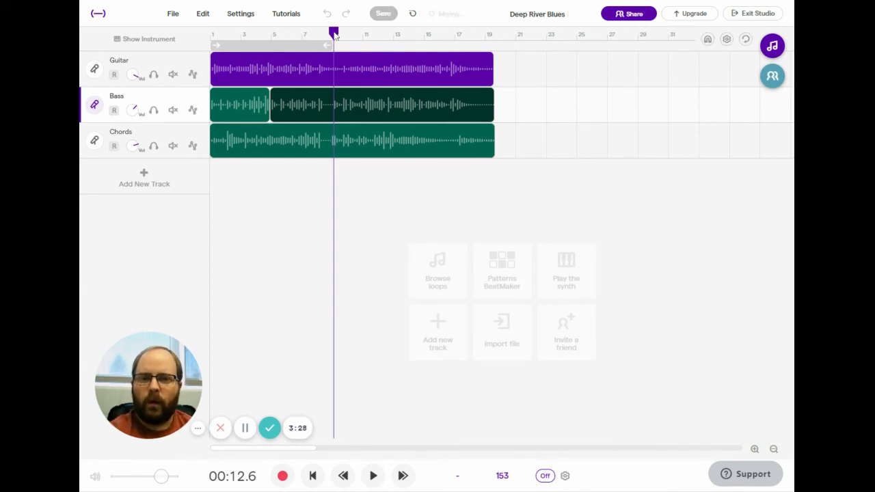
- Return the playhead to the start of the timeline and play all three tracks together through to the end
drag(334, 34, 210, 34)
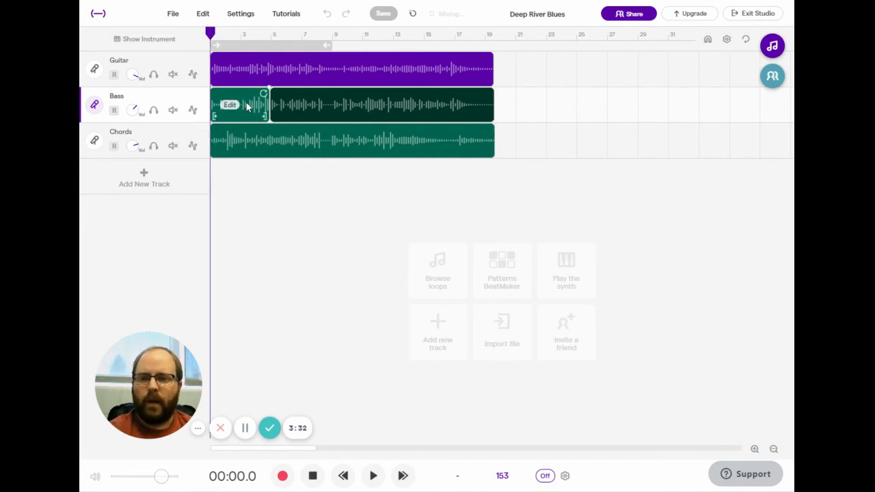
click(267, 167)
click(211, 42)
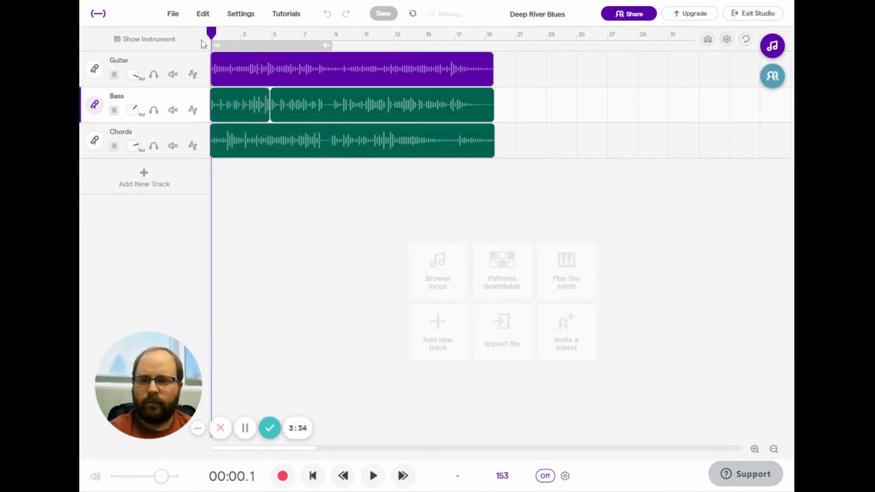
drag(201, 44, 179, 43)
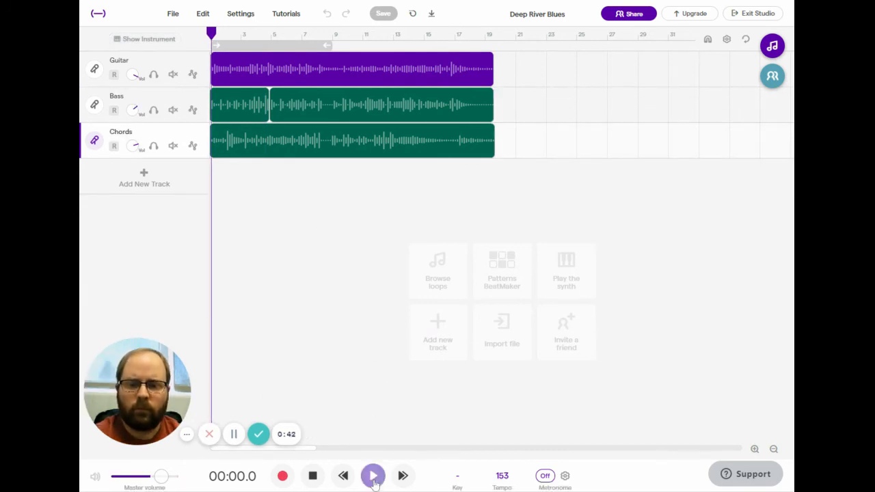
click(373, 478)
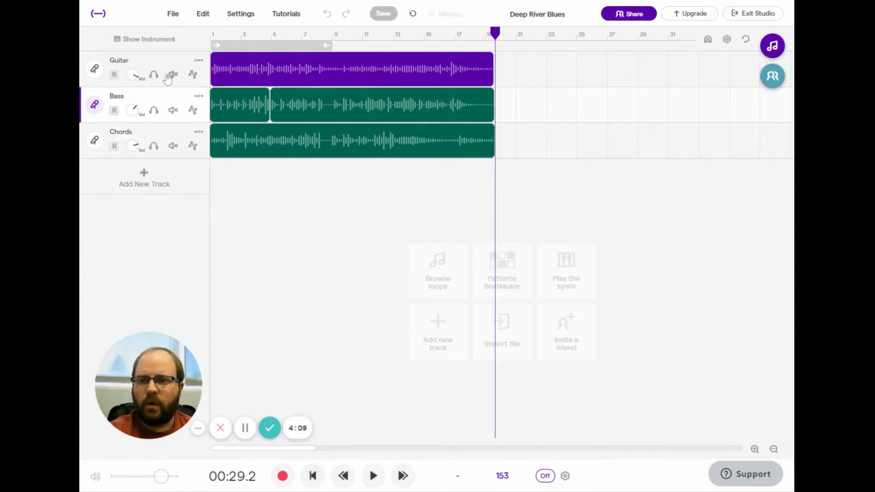
- Open the Bass track's sound controls, compare its volume with the Guitar track's, and raise the Bass volume slightly
click(95, 104)
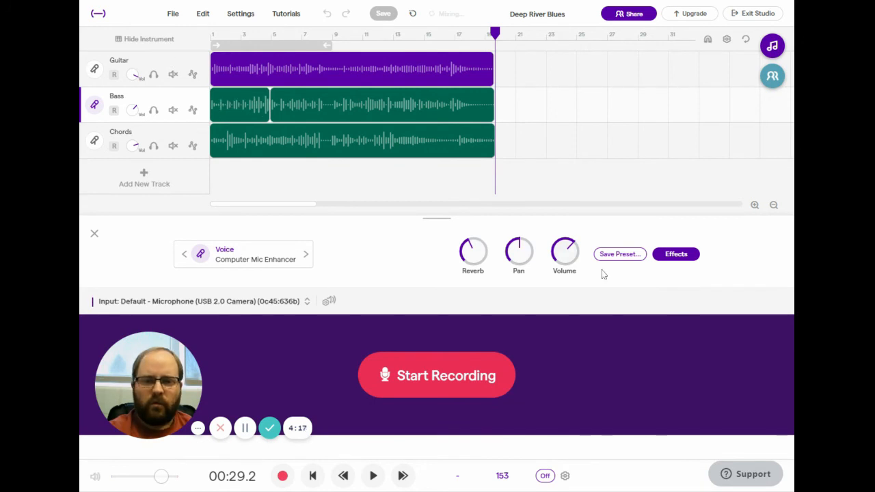
click(160, 61)
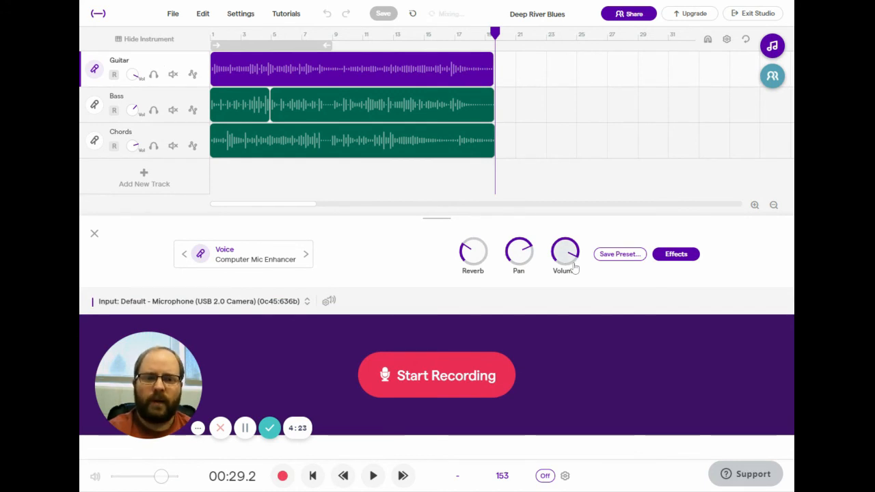
click(177, 95)
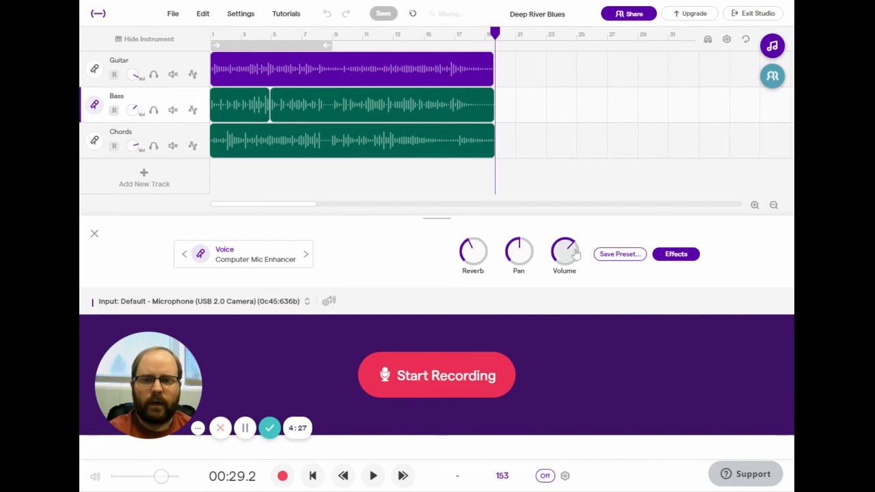
drag(575, 256, 575, 250)
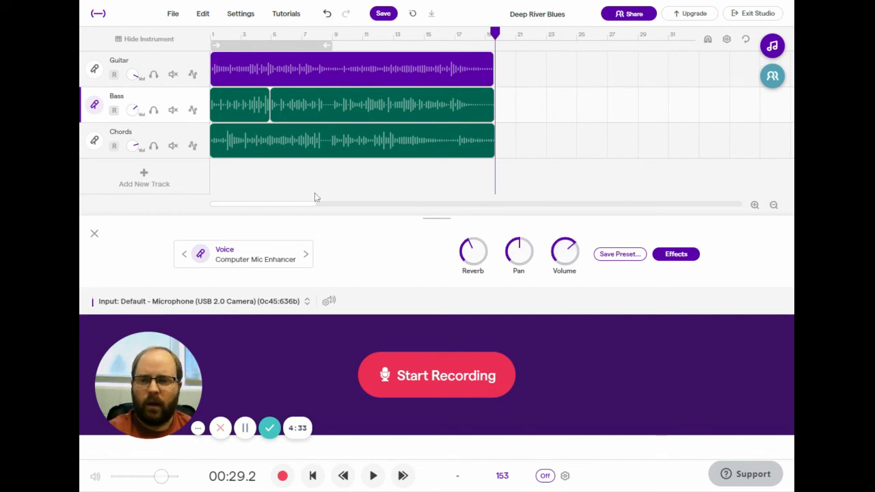
- Examine the reverb, pan and volume settings of the Chords, Bass and Guitar tracks in turn
click(158, 134)
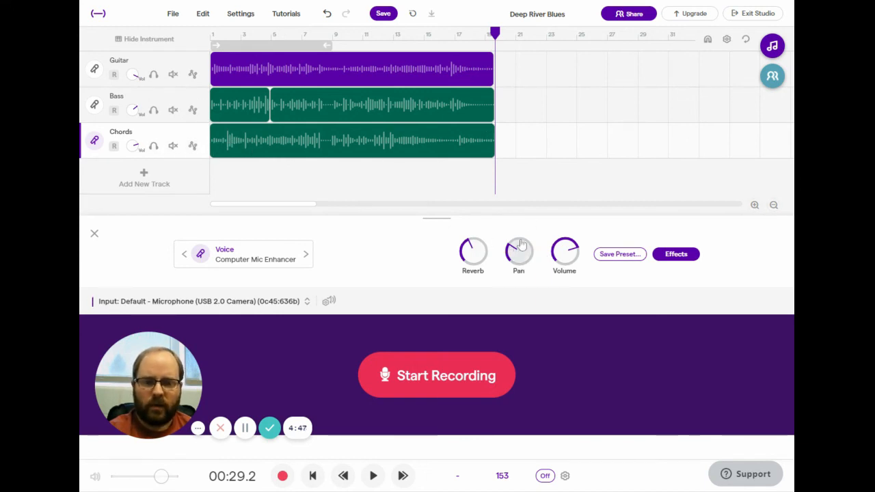
click(182, 94)
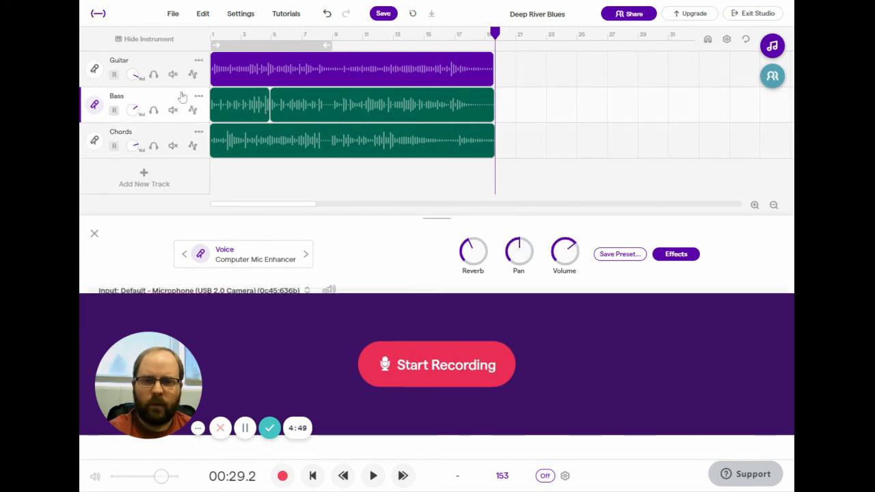
click(147, 60)
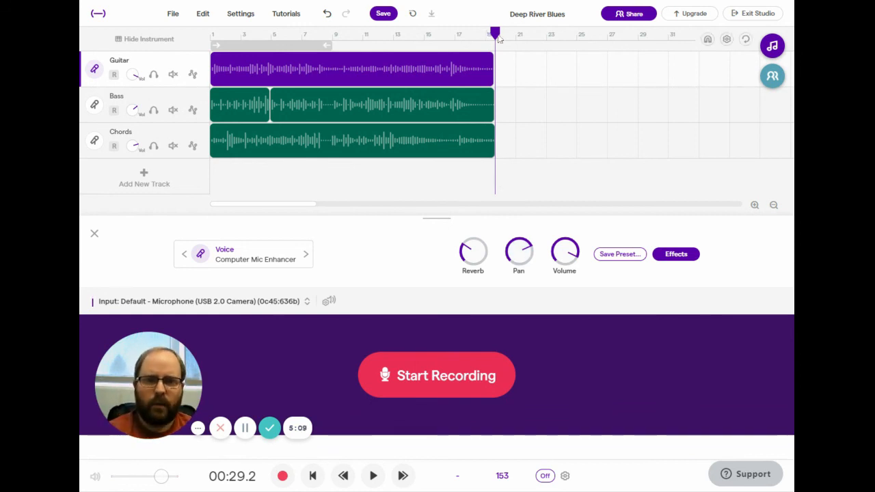
- Move the playhead back to the start of the timeline and save the project
drag(498, 39, 210, 36)
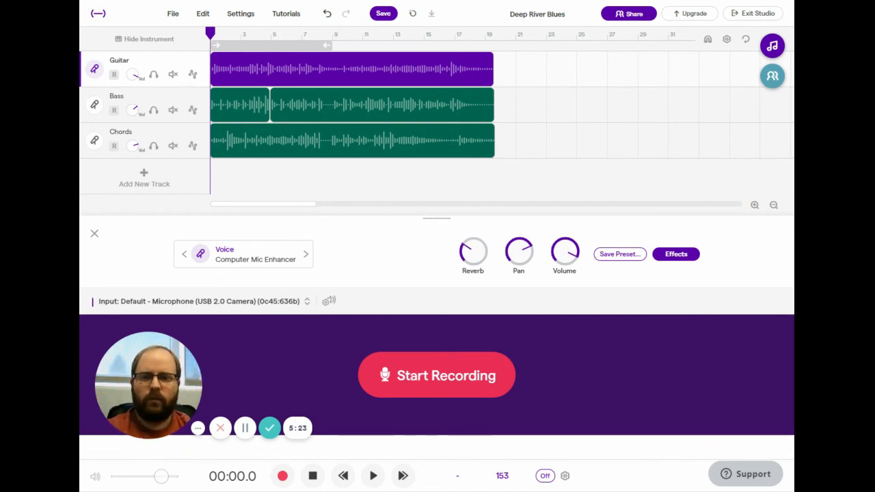
click(383, 14)
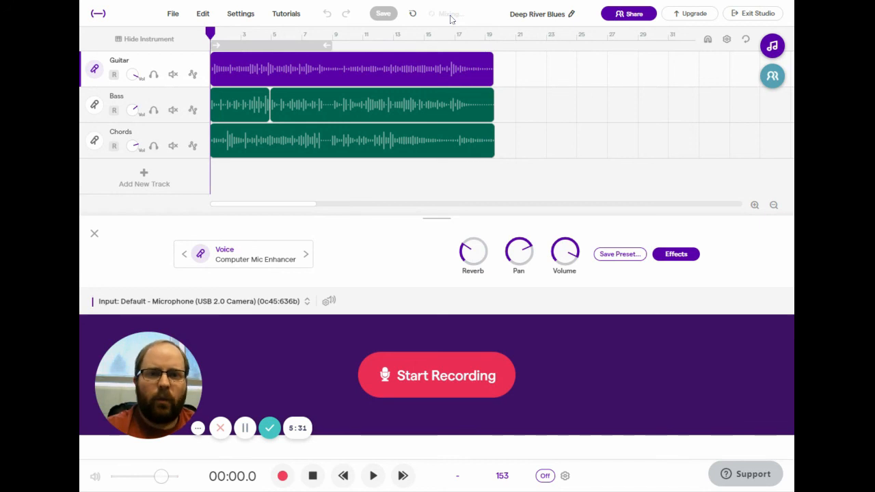
- Try to export the Deep River Blues project to an mp3 file
click(172, 14)
mouse_move(240, 205)
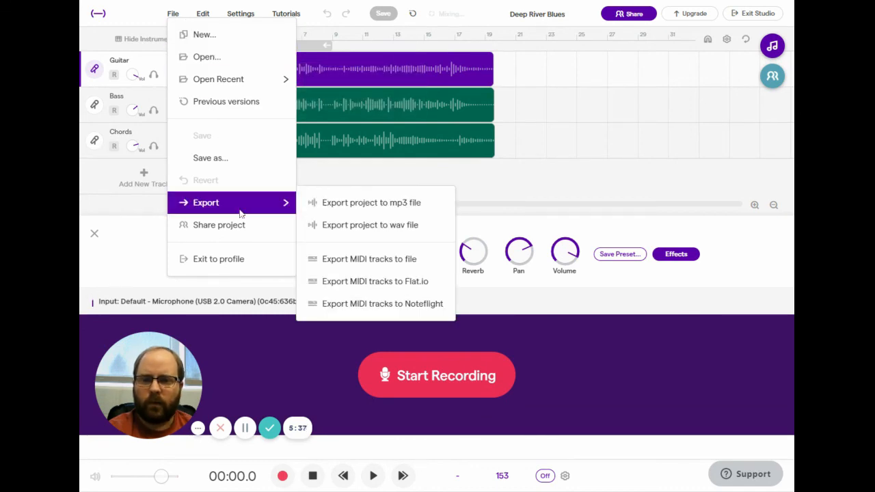
click(350, 205)
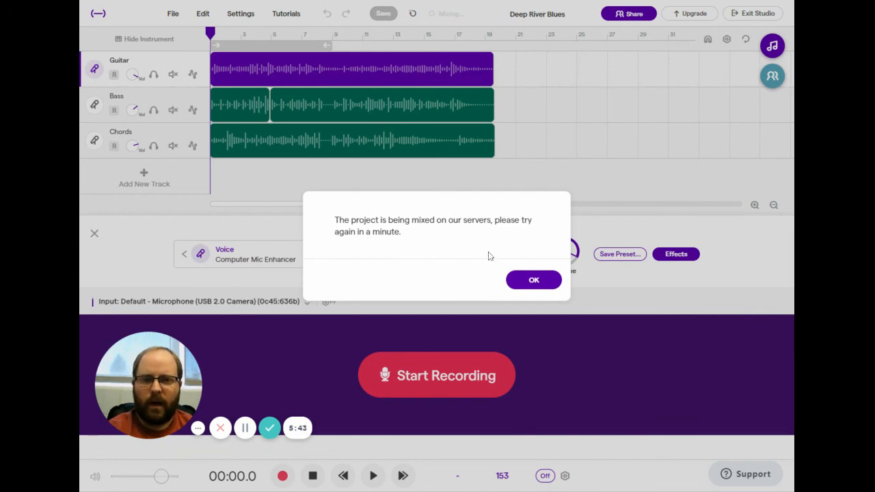
click(521, 281)
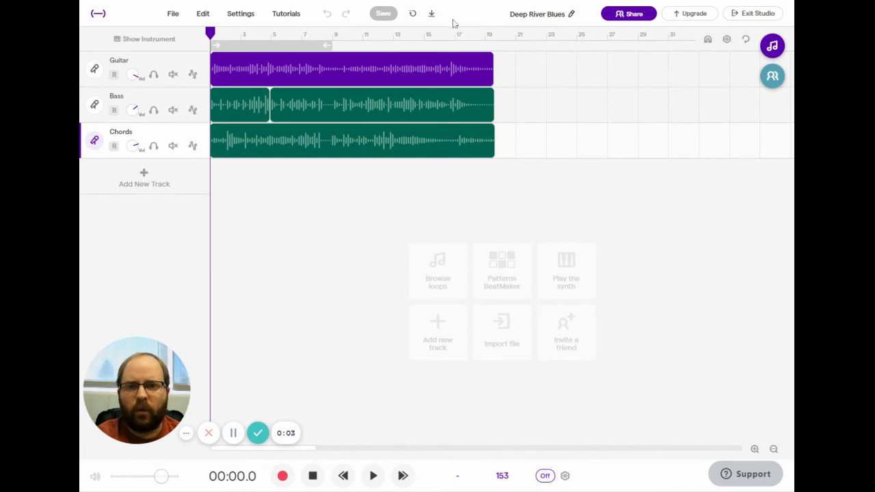
- Export the mixed Deep River Blues project to an mp3 file
mouse_move(404, 69)
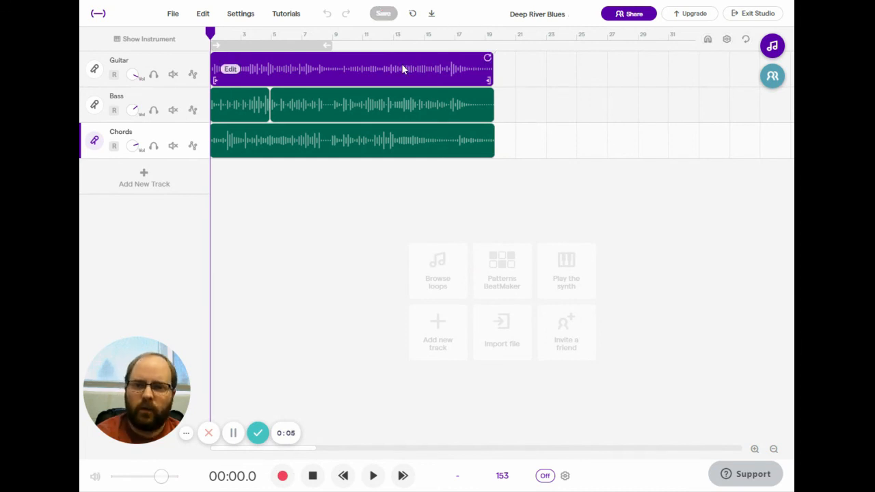
click(171, 16)
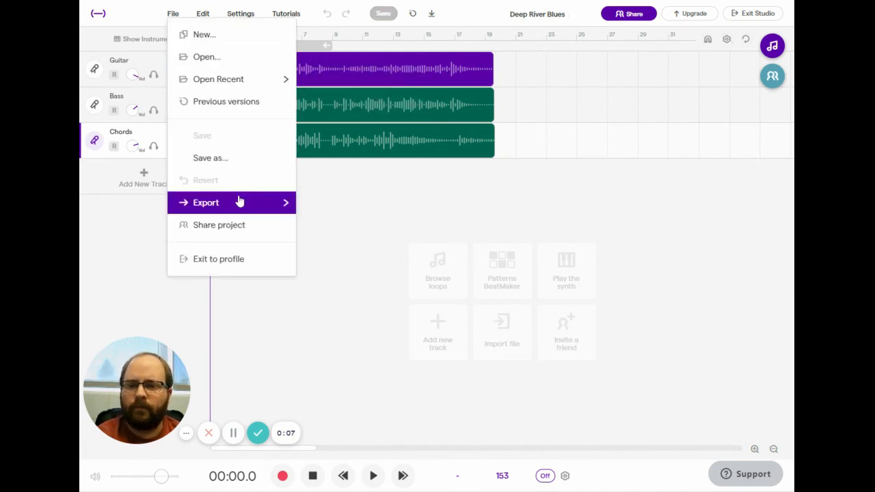
mouse_move(239, 199)
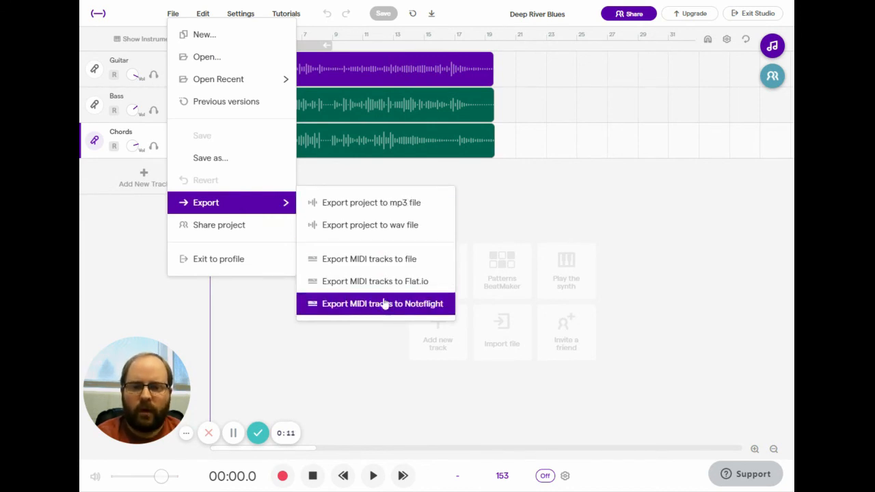
click(360, 205)
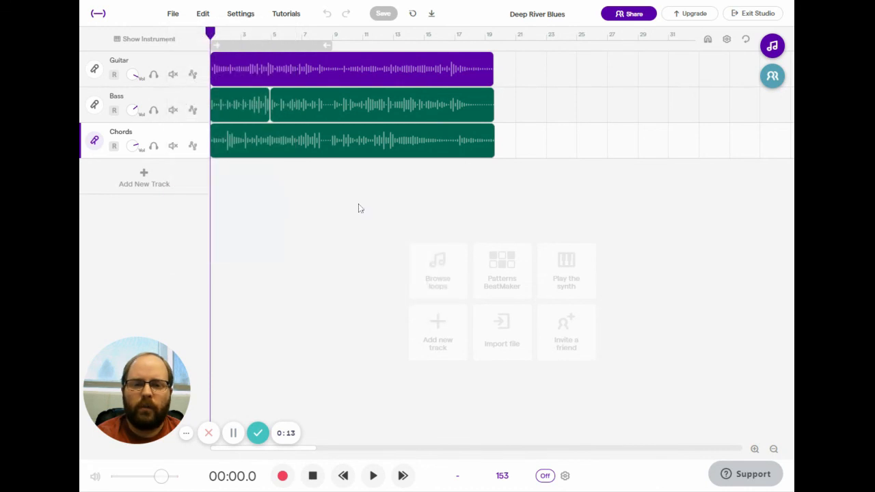